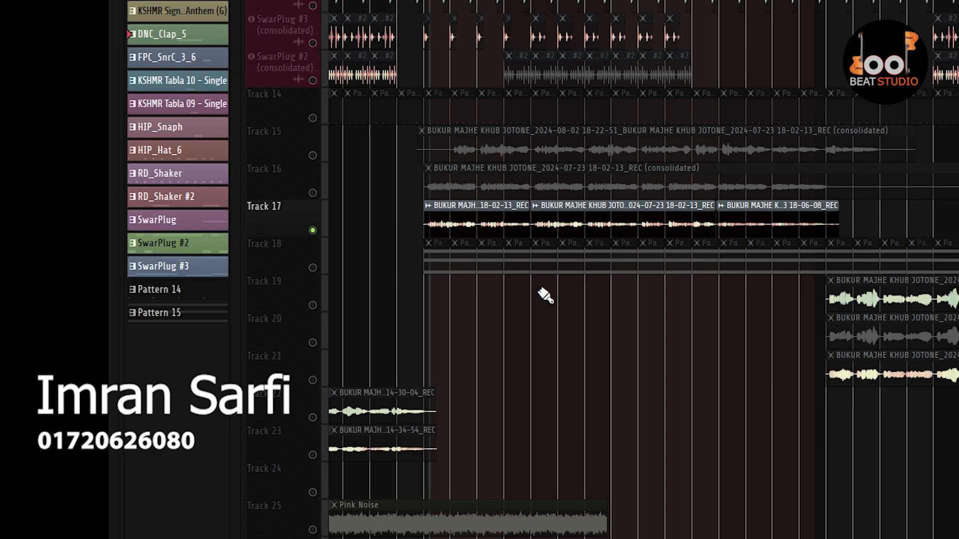
Play back the Track 17 vocal and check its Pro-Q 3 equalizer on Insert 30.
{"action": "key", "text": "space"}
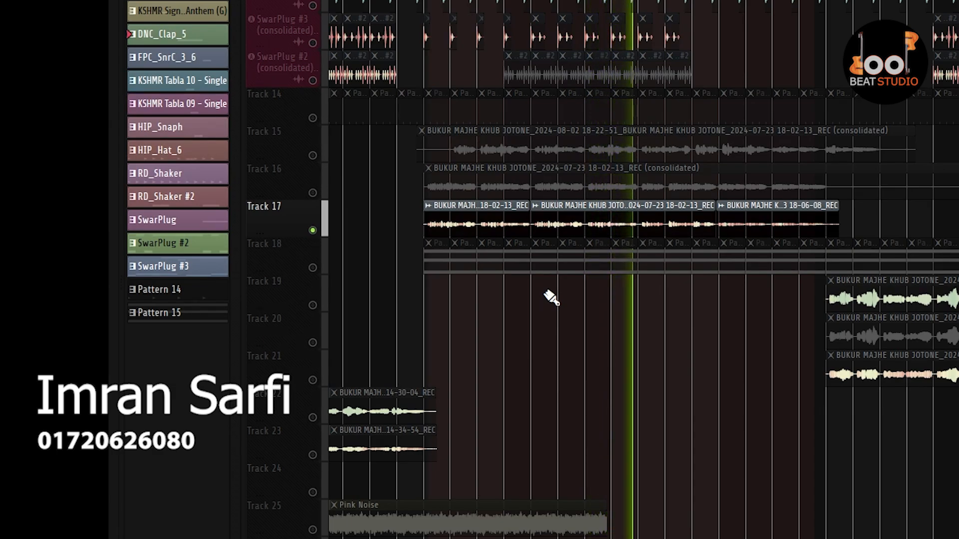
{"action": "key", "text": "space"}
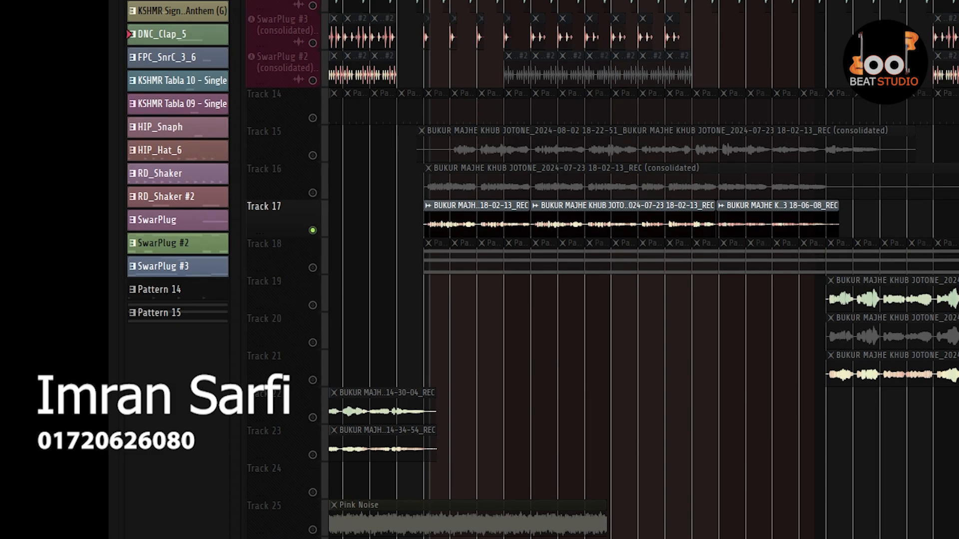
{"action": "left_click", "coordinate": [955, 240]}
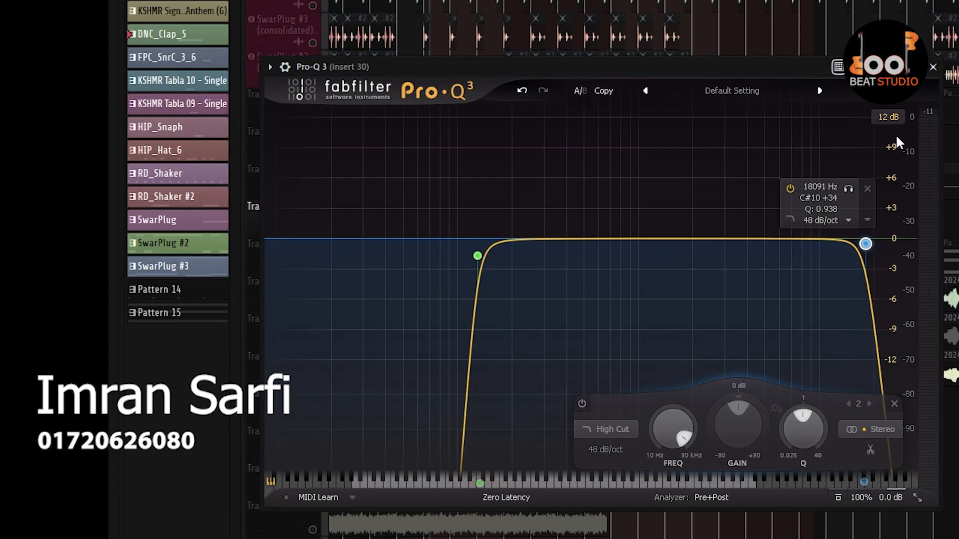
{"action": "left_click", "coordinate": [933, 67]}
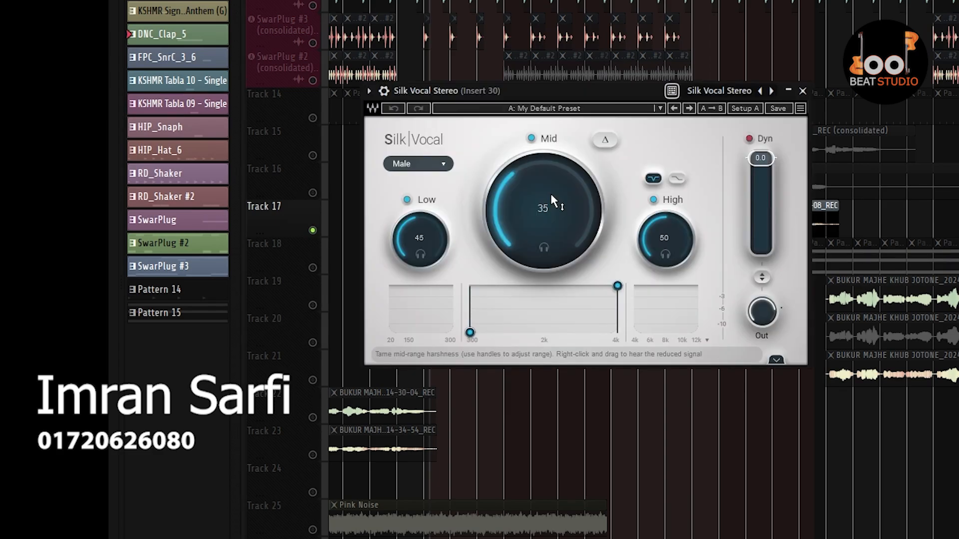
Look through Silk Vocal's factory presets and its voice type options without changing the selection.
{"action": "left_click", "coordinate": [580, 113]}
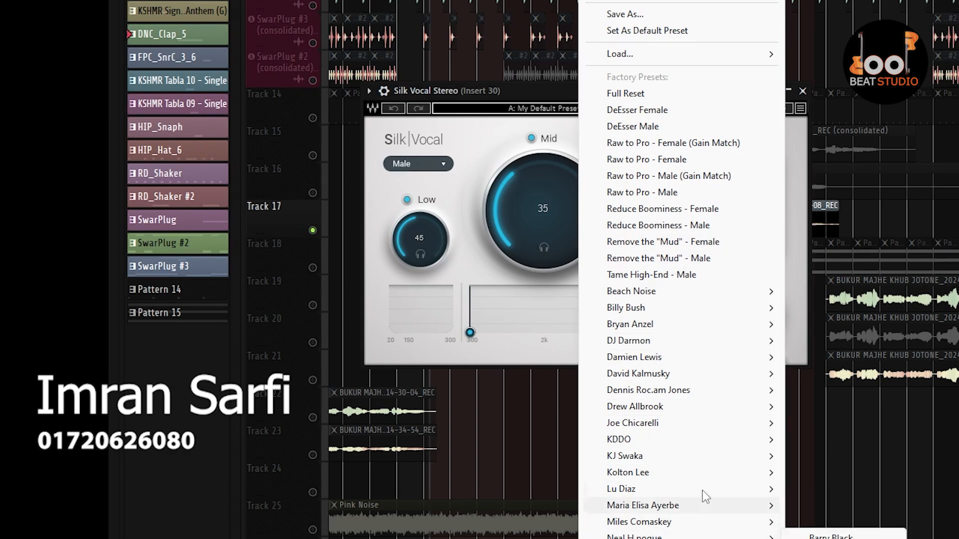
{"action": "mouse_move", "coordinate": [702, 376]}
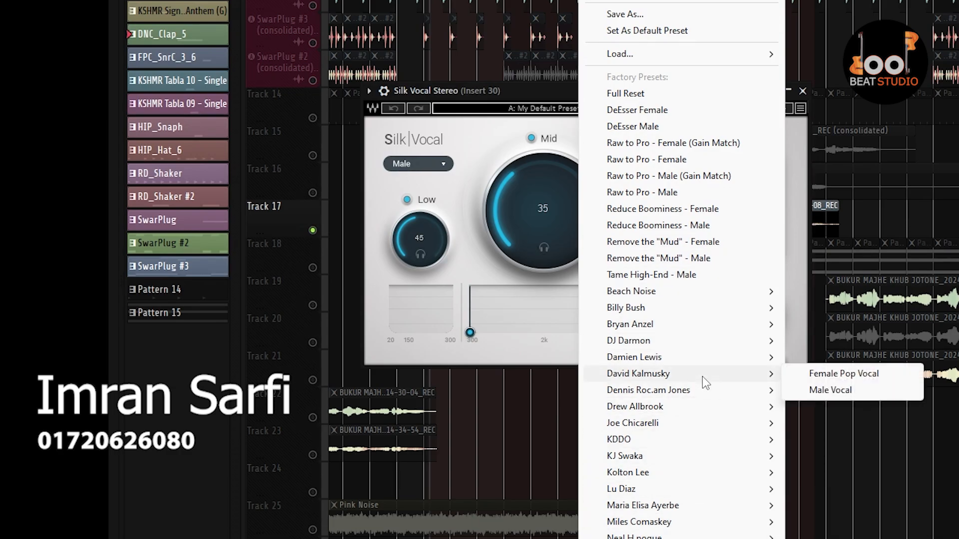
{"action": "left_click", "coordinate": [477, 123]}
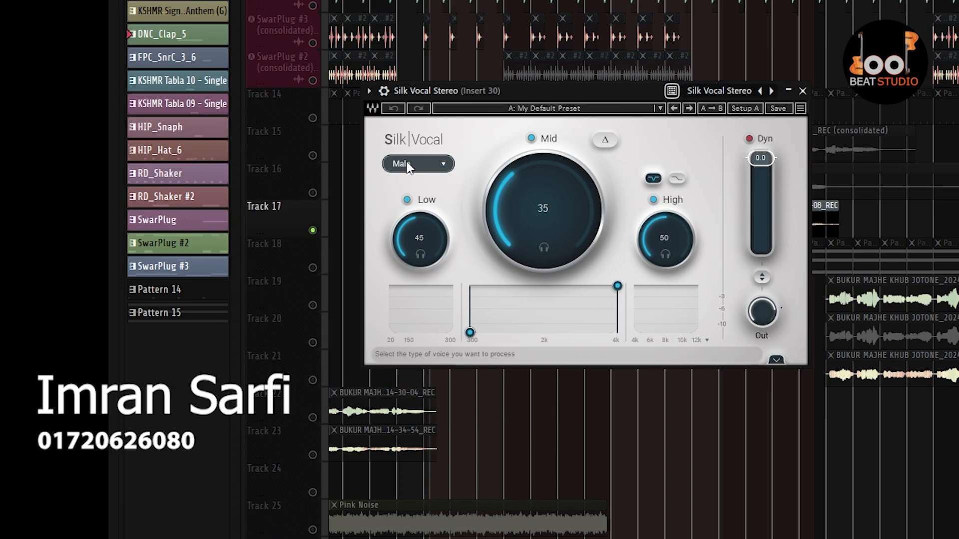
{"action": "left_click", "coordinate": [445, 166]}
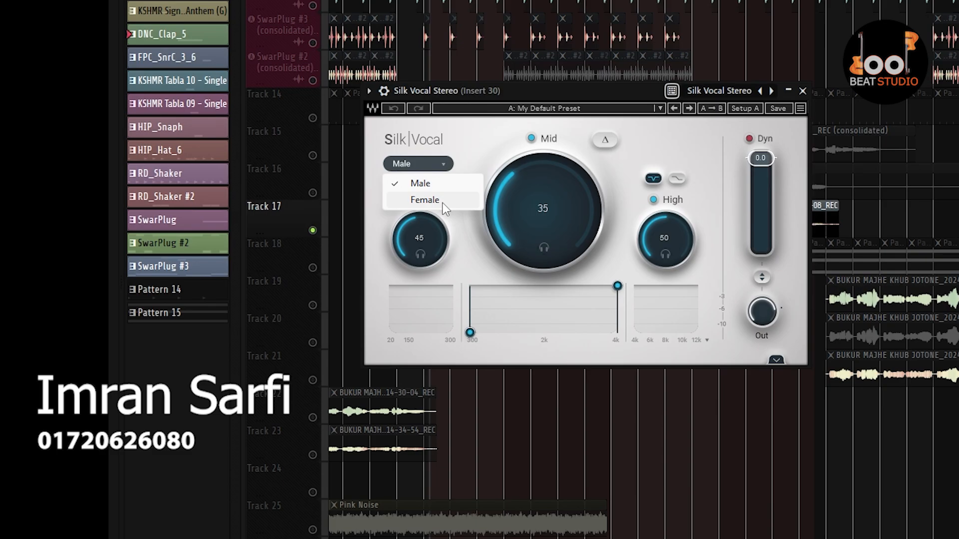
{"action": "left_click", "coordinate": [470, 148]}
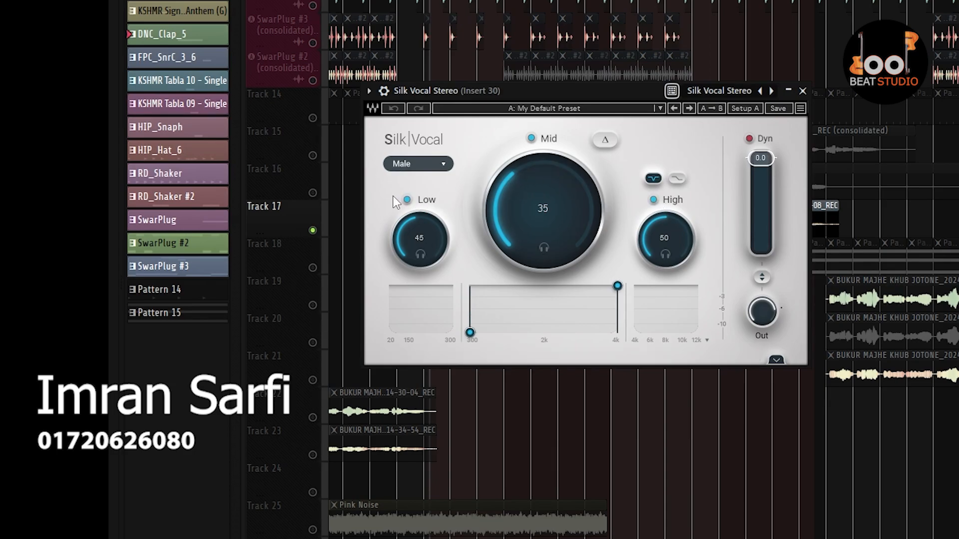
Switch Silk Vocal's Low band off and back on.
{"action": "left_click", "coordinate": [407, 199]}
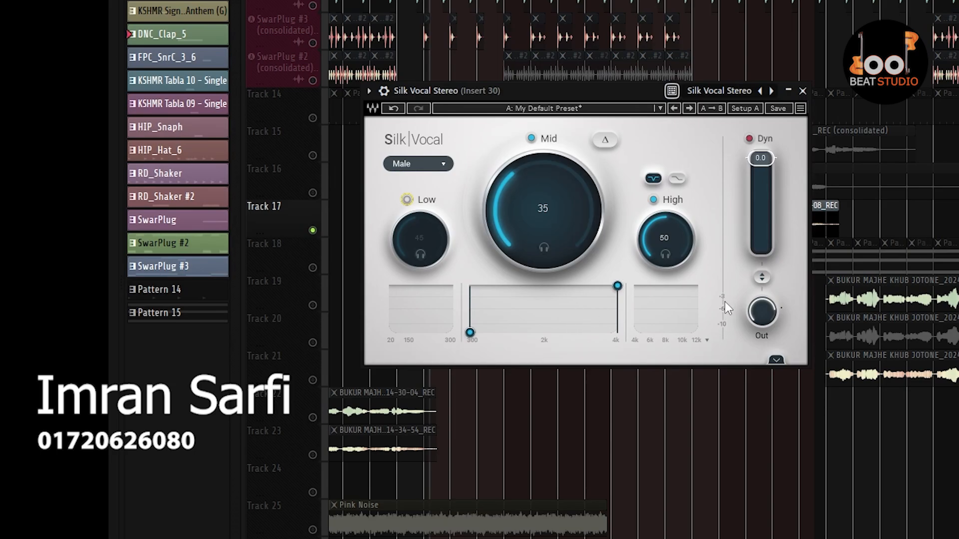
{"action": "left_click", "coordinate": [407, 199]}
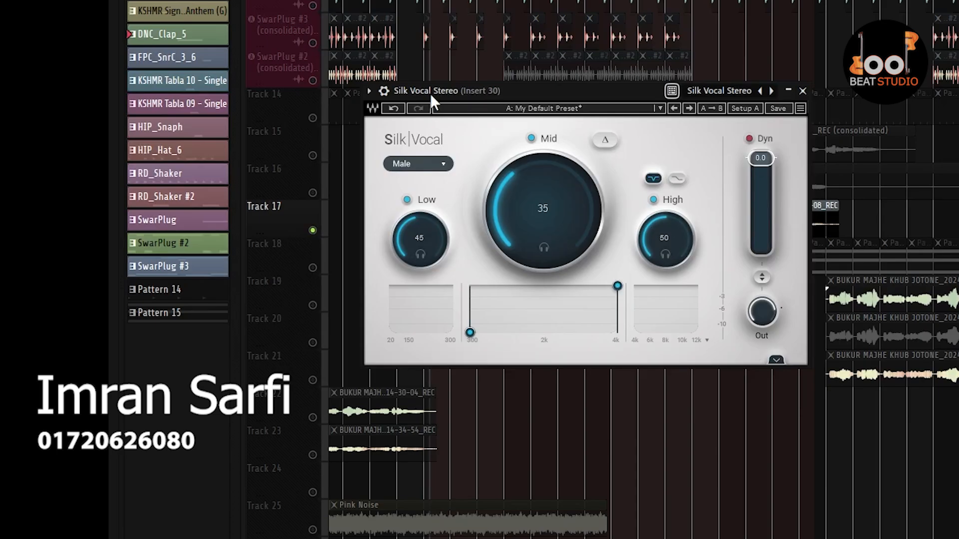
Show the plugin's wrapper controls and compare the vocal with Silk Vocal bypassed and enabled during playback.
{"action": "left_click", "coordinate": [391, 96]}
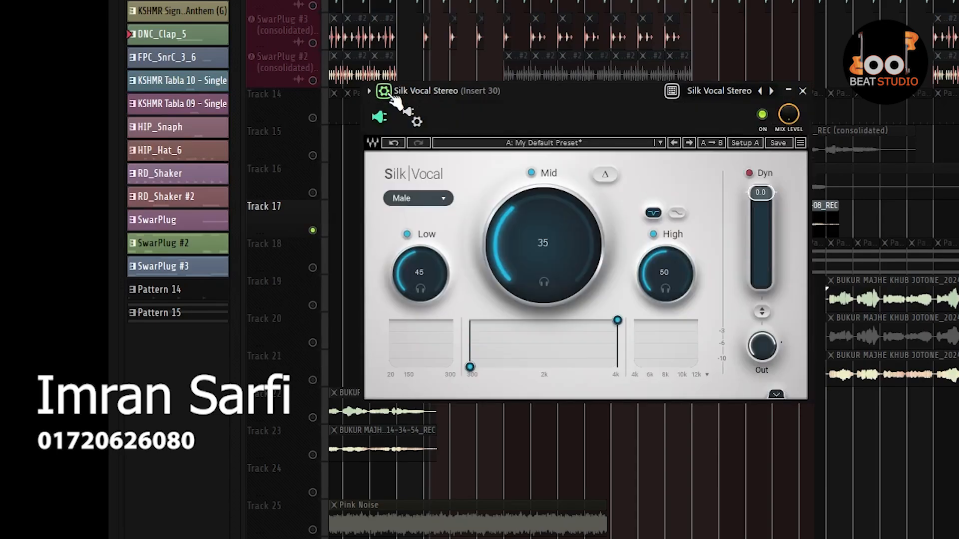
{"action": "left_click", "coordinate": [763, 114]}
{"action": "left_click", "coordinate": [762, 115]}
{"action": "left_click", "coordinate": [763, 115]}
{"action": "left_click", "coordinate": [762, 115]}
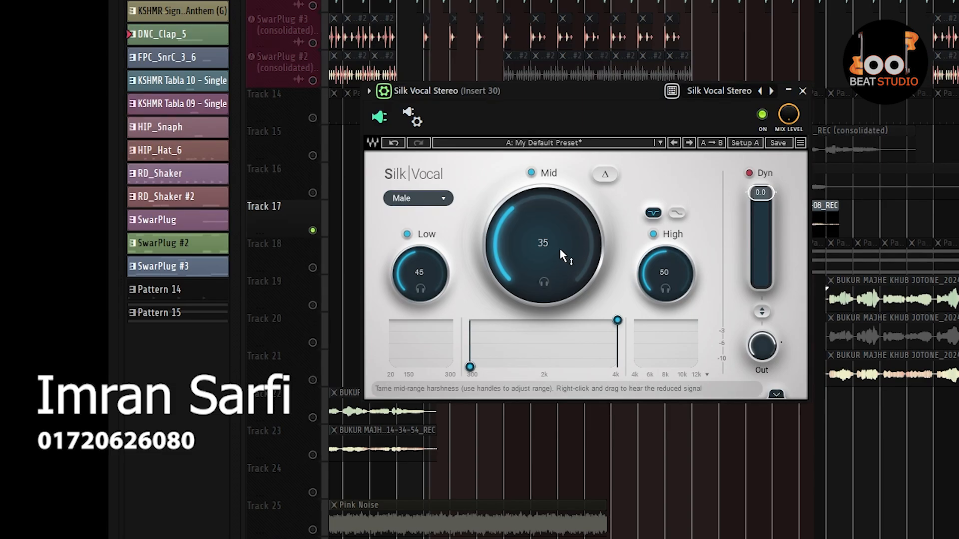
{"action": "key", "text": "space"}
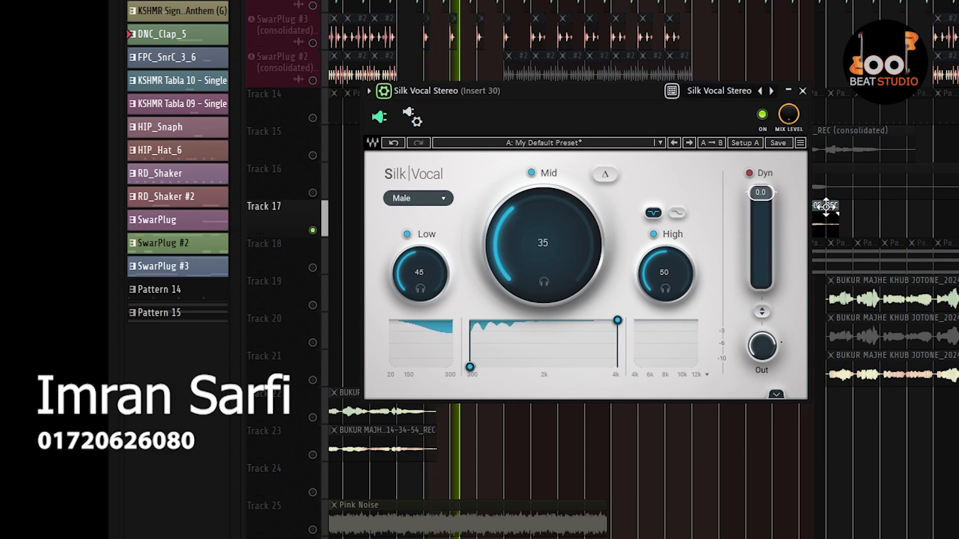
{"action": "left_click", "coordinate": [764, 116]}
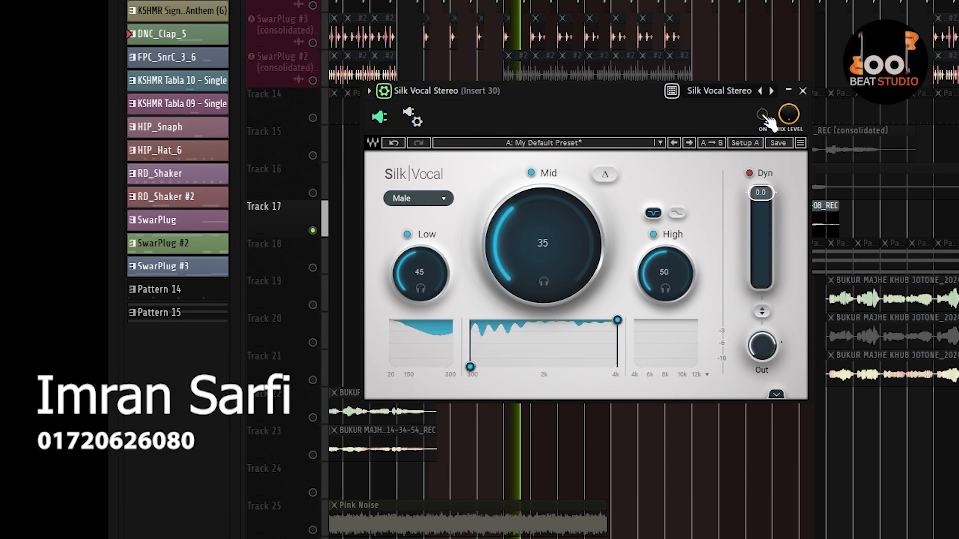
{"action": "left_click", "coordinate": [764, 115]}
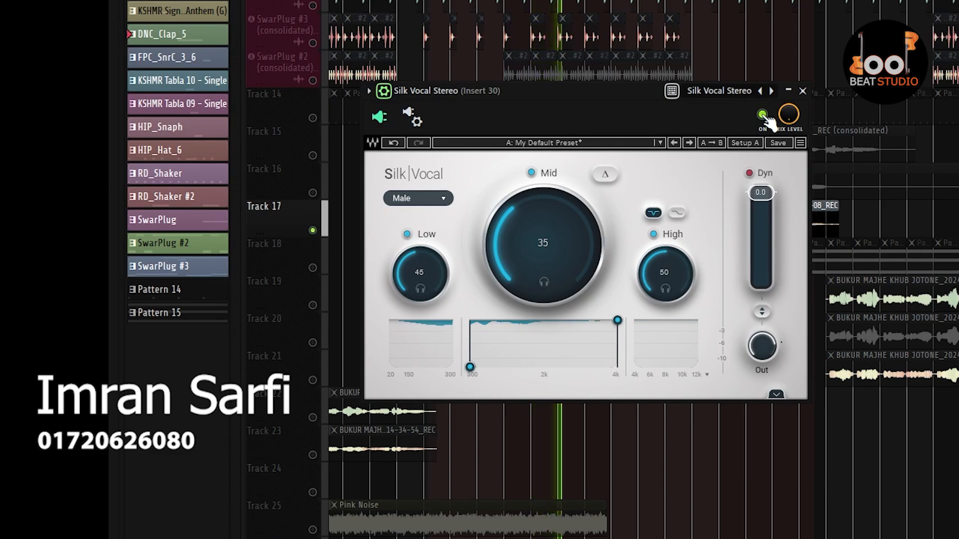
{"action": "key", "text": "space"}
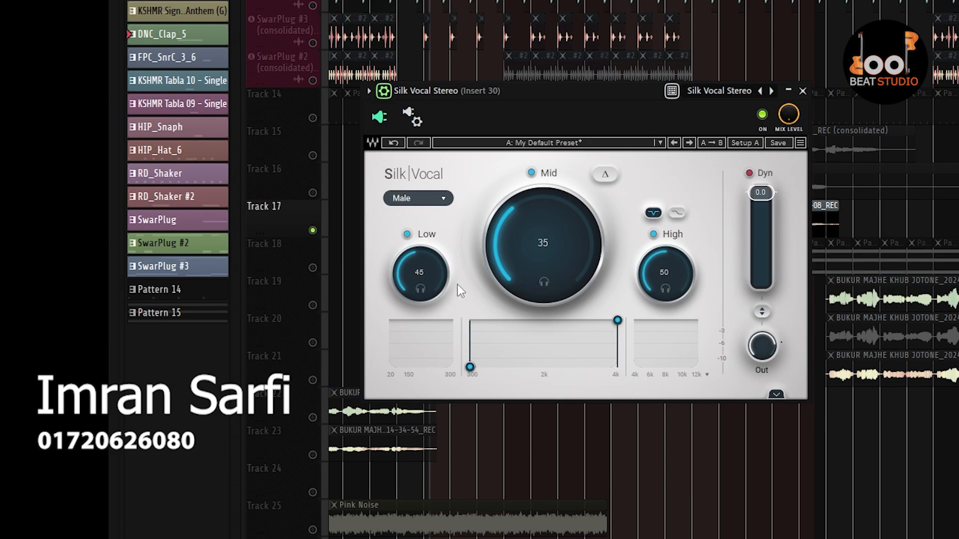
Audition the Low band in solo during playback and set its reduction to 34.
{"action": "left_click", "coordinate": [421, 287]}
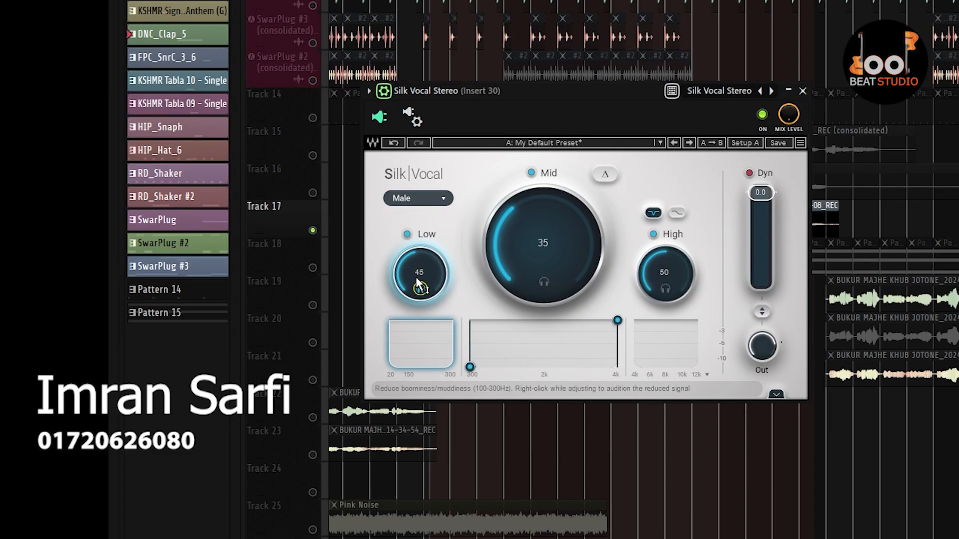
{"action": "key", "text": "space"}
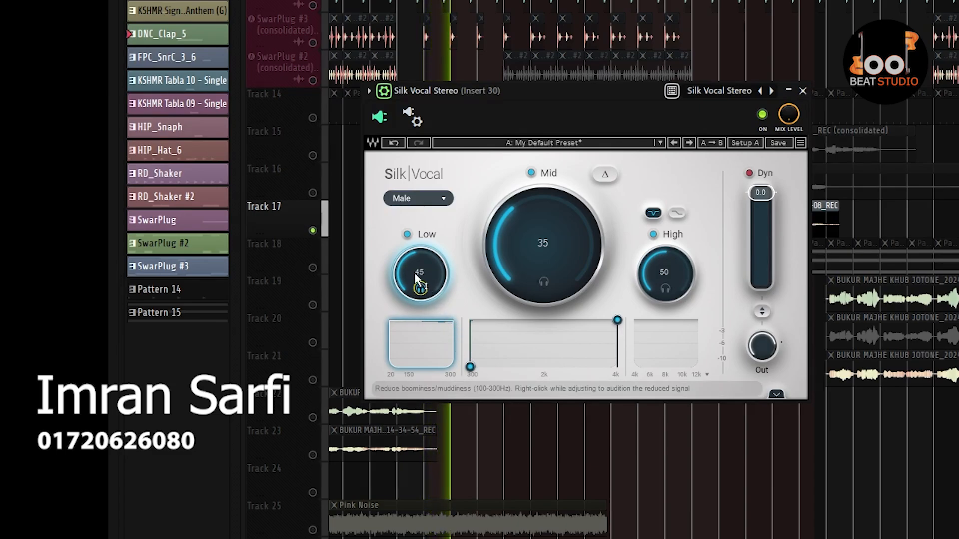
{"action": "left_click_drag", "start_coordinate": [409, 270], "coordinate": [409, 285]}
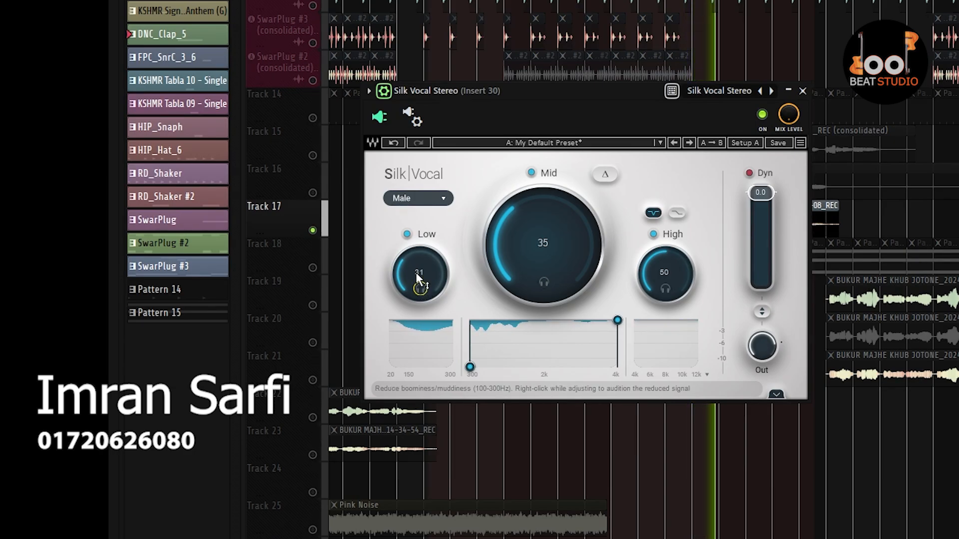
{"action": "left_click_drag", "start_coordinate": [418, 280], "coordinate": [418, 277]}
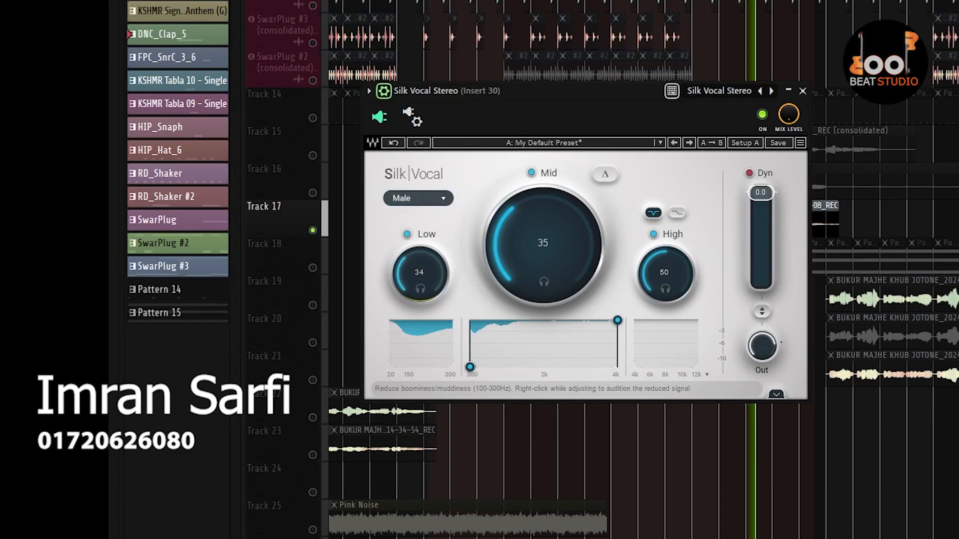
{"action": "key", "text": "space"}
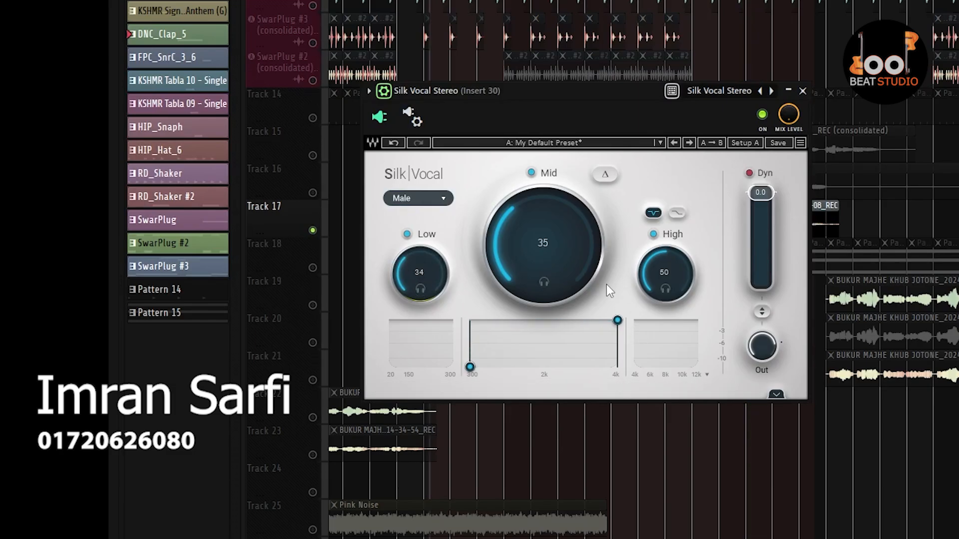
Solo the Mid band, raise its reduction to 100 and audition the extreme setting in playback.
{"action": "left_click", "coordinate": [546, 288]}
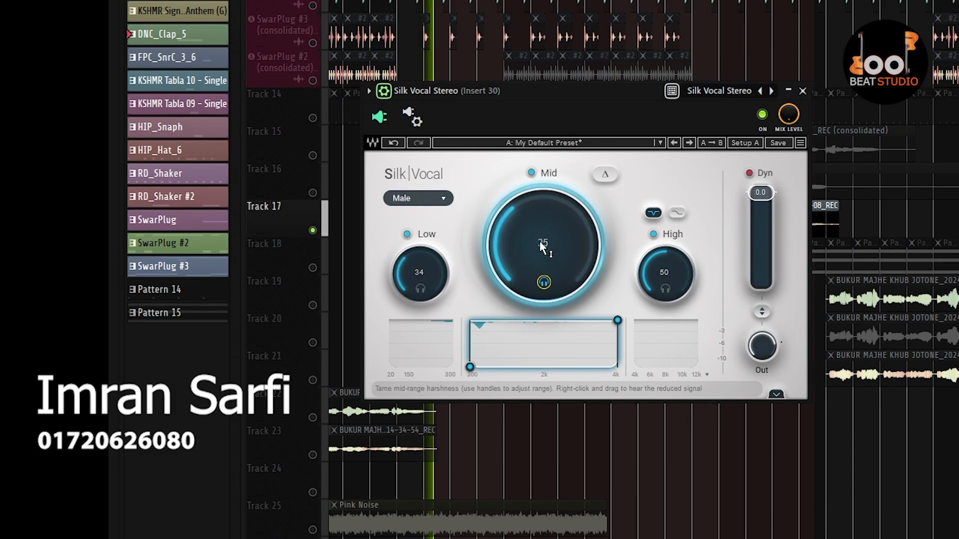
{"action": "left_click_drag", "start_coordinate": [539, 240], "coordinate": [539, 200]}
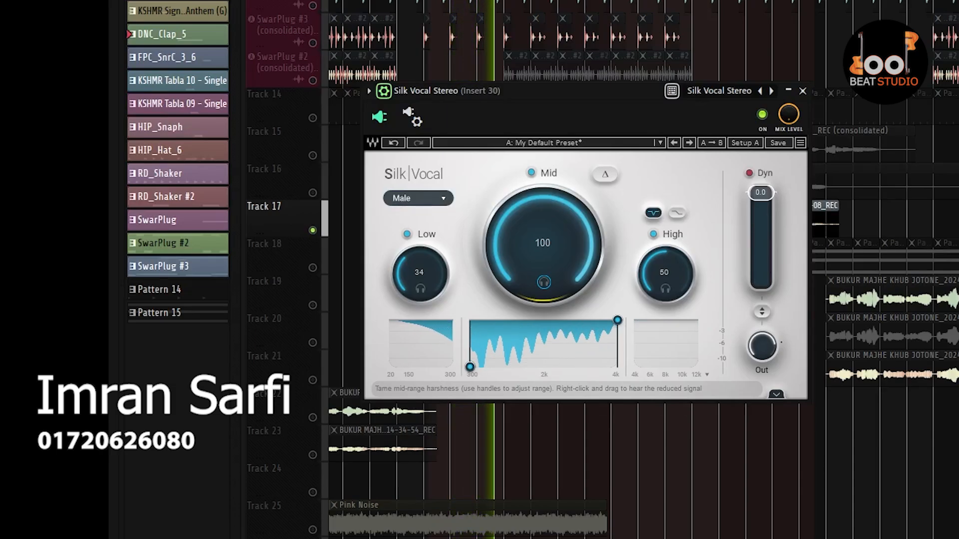
{"action": "key", "text": "space"}
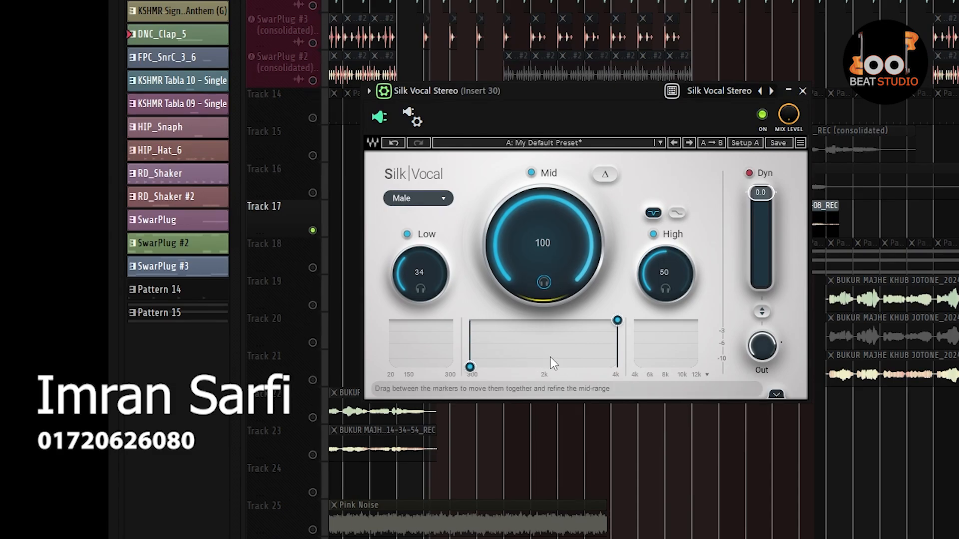
{"action": "key", "text": "space"}
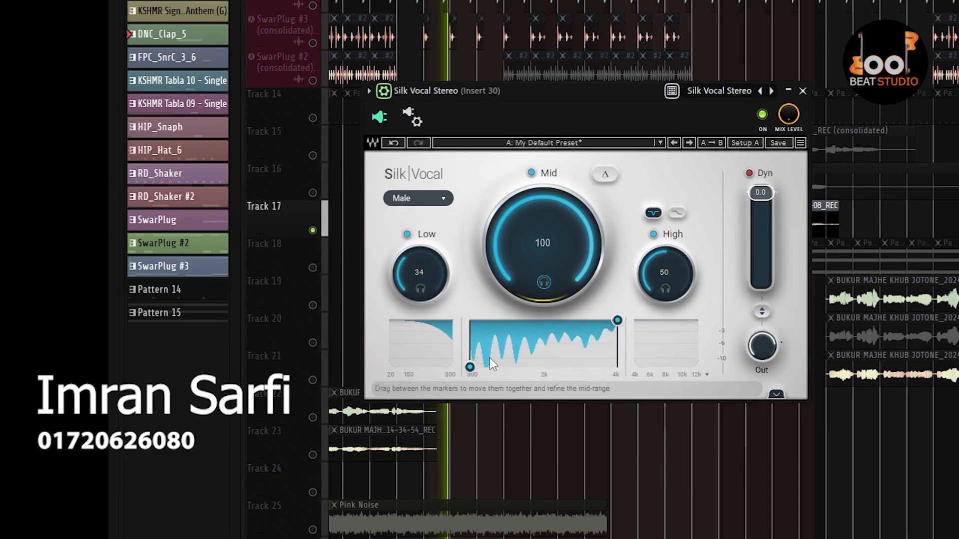
{"action": "key", "text": "space"}
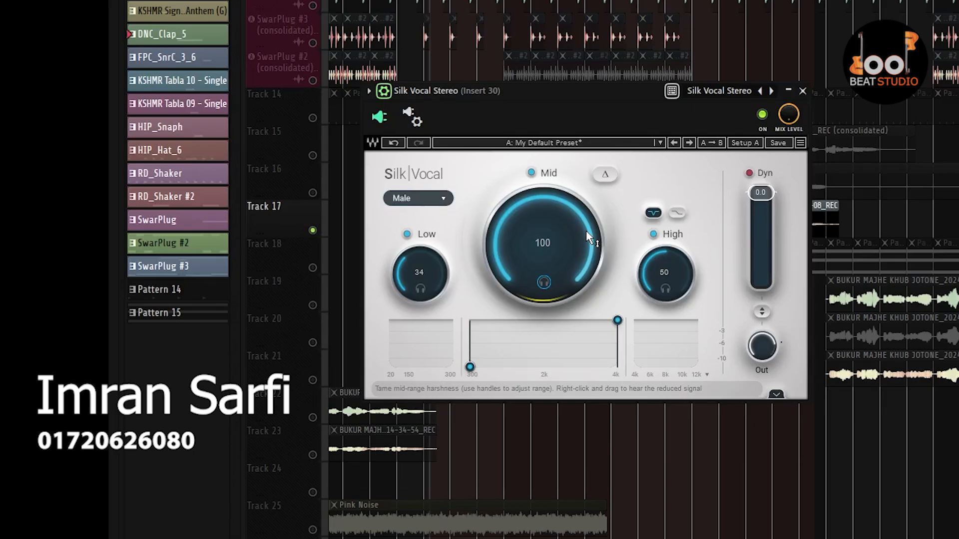
{"action": "key", "text": "space"}
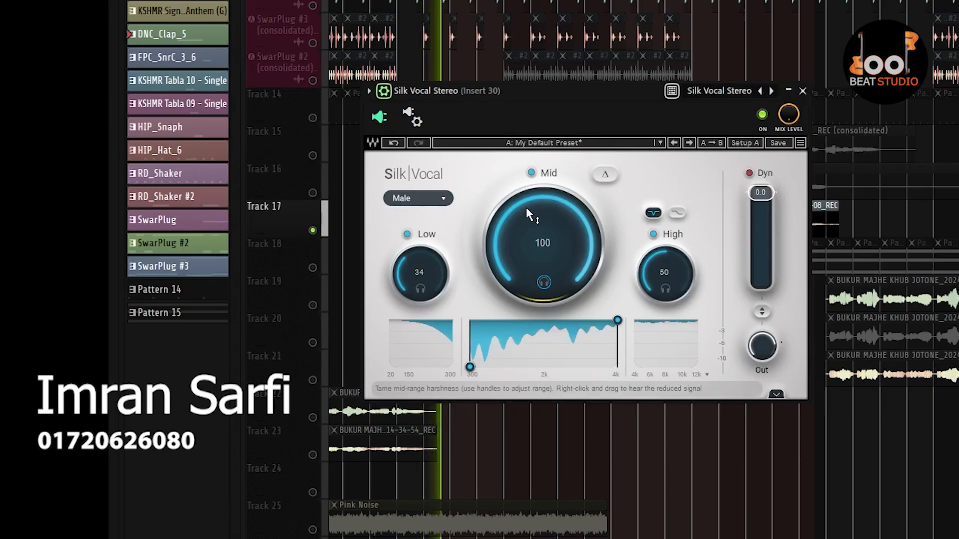
Fine-tune the Mid band's reduction to 39 during playback, toggling its solo to compare, and leave the solo off.
{"action": "mouse_move", "coordinate": [532, 207]}
{"action": "left_mouse_down"}
{"action": "mouse_move", "coordinate": [532, 241]}
{"action": "mouse_move", "coordinate": [527, 218]}
{"action": "left_mouse_up"}
{"action": "left_click", "coordinate": [541, 281]}
{"action": "left_click", "coordinate": [541, 281]}
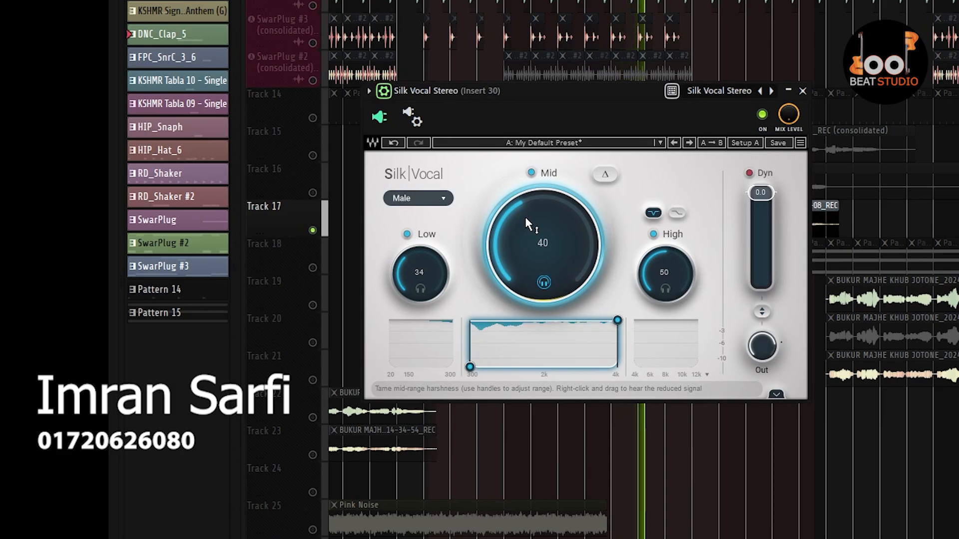
{"action": "left_click", "coordinate": [543, 282]}
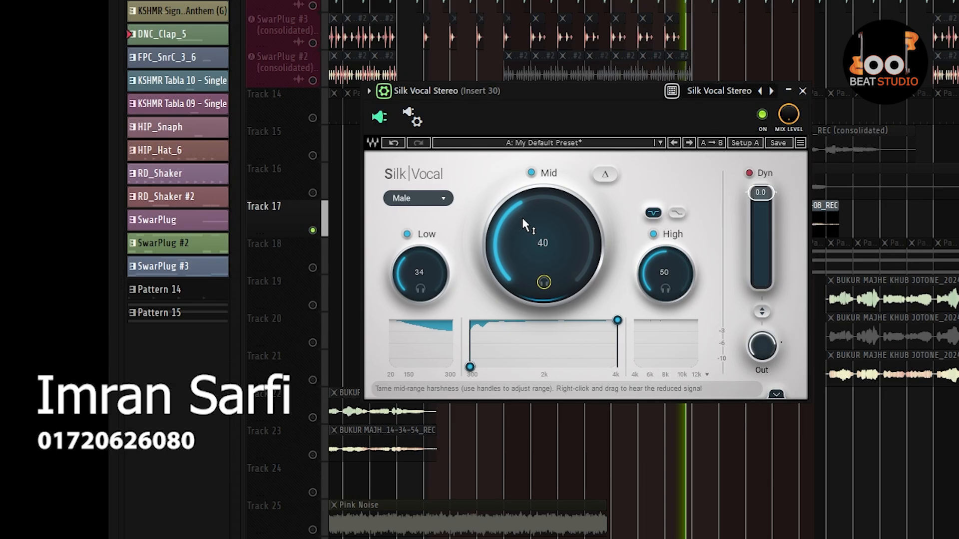
{"action": "left_click_drag", "start_coordinate": [505, 242], "coordinate": [504, 233]}
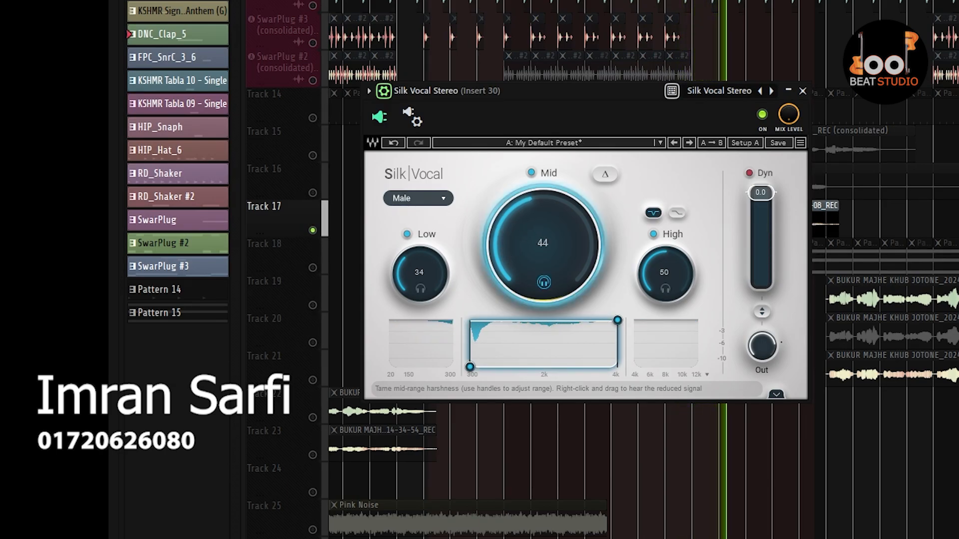
{"action": "left_click", "coordinate": [545, 280]}
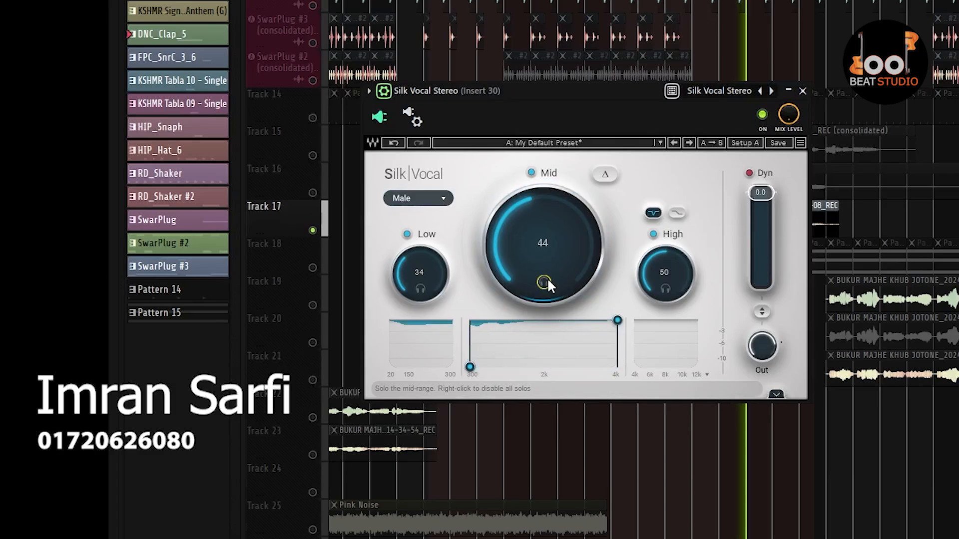
{"action": "mouse_move", "coordinate": [526, 223]}
{"action": "left_mouse_down"}
{"action": "mouse_move", "coordinate": [526, 249]}
{"action": "mouse_move", "coordinate": [526, 241]}
{"action": "left_mouse_up"}
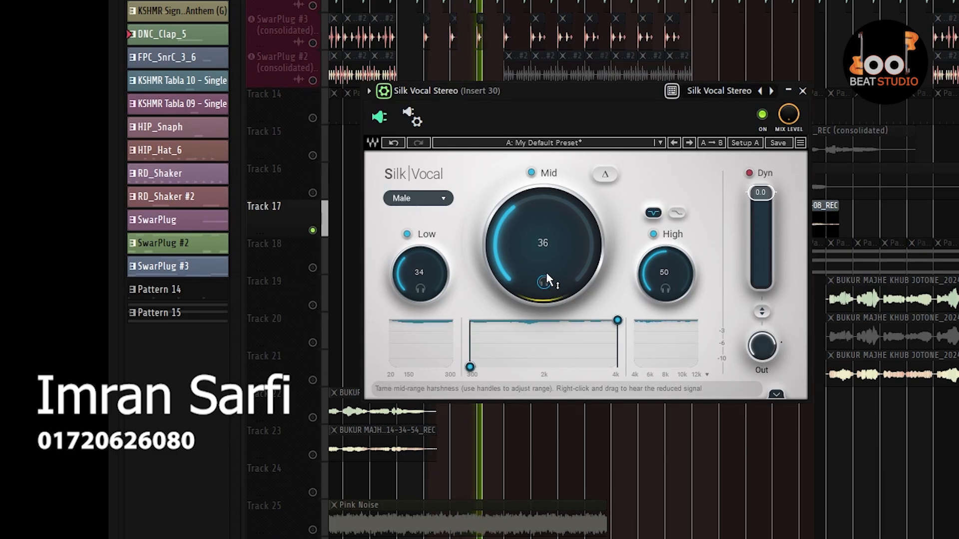
{"action": "left_click_drag", "start_coordinate": [519, 233], "coordinate": [518, 228]}
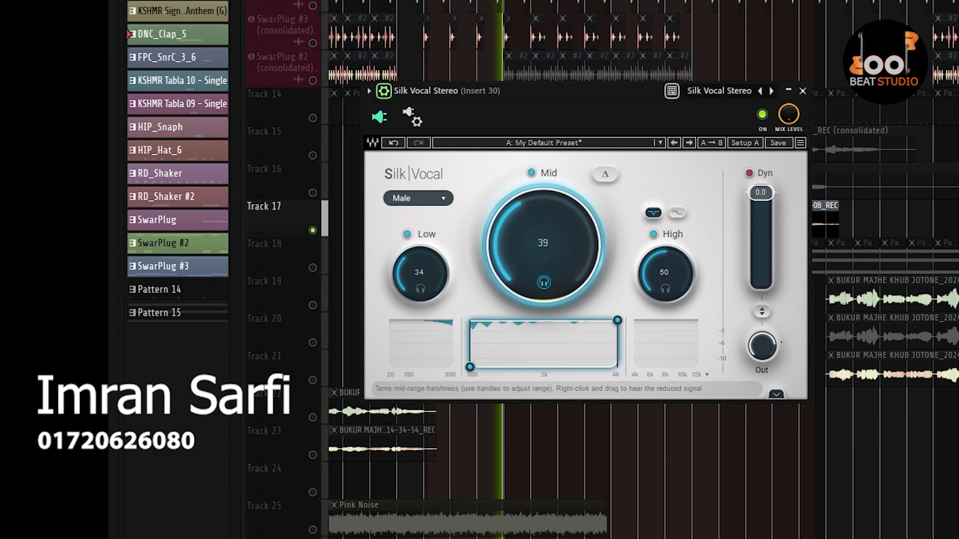
{"action": "left_click", "coordinate": [545, 281]}
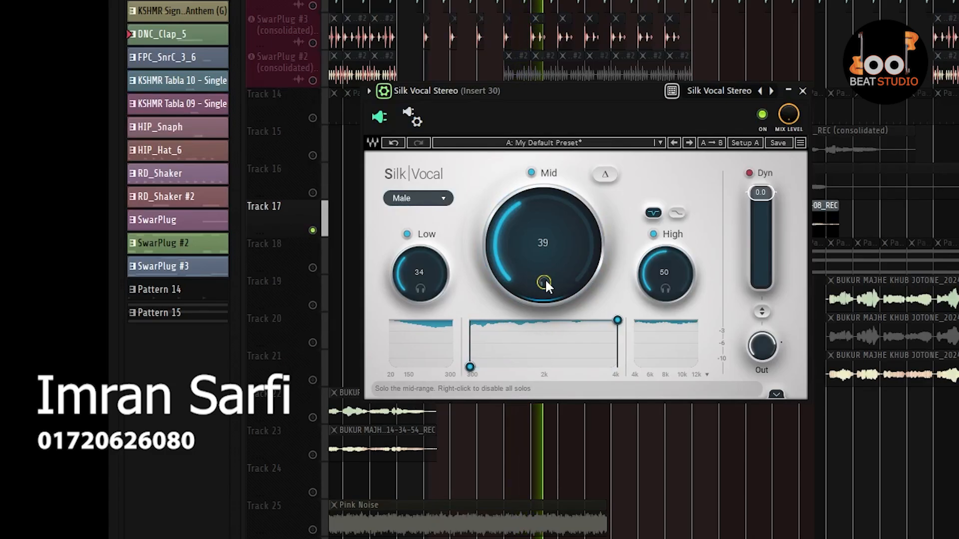
Solo the High band and compare its bell and shelf filter shapes, keeping the bell shape.
{"action": "key", "text": "space"}
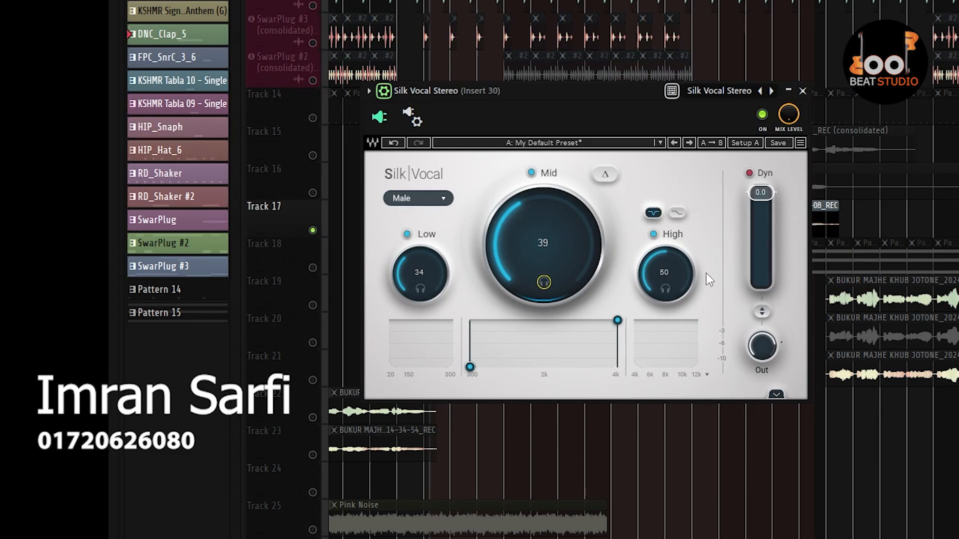
{"action": "left_click", "coordinate": [665, 290]}
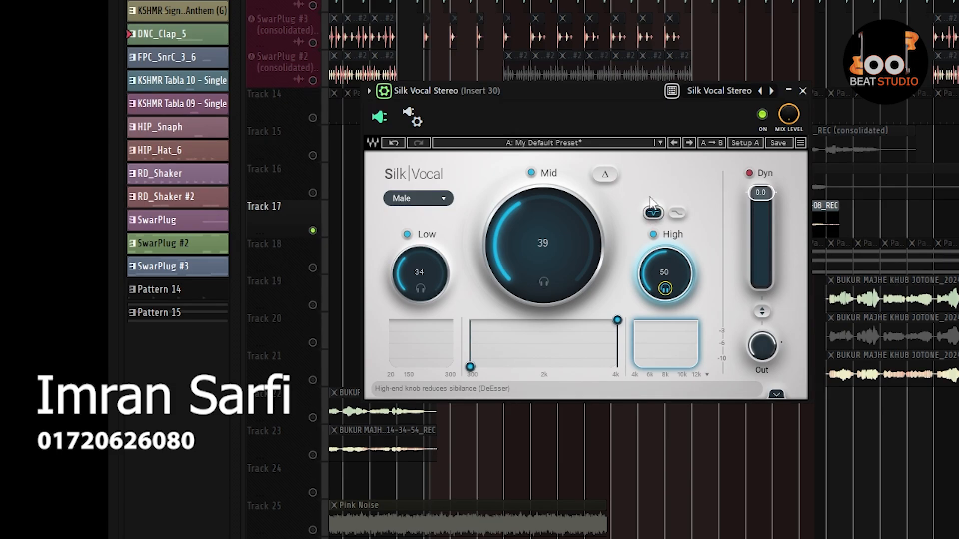
{"action": "left_click", "coordinate": [650, 214]}
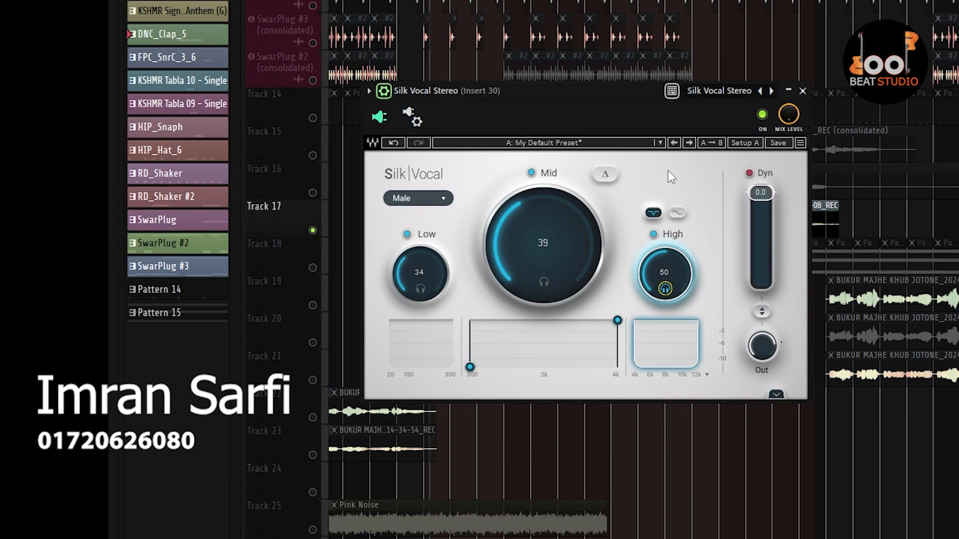
{"action": "left_click", "coordinate": [677, 214]}
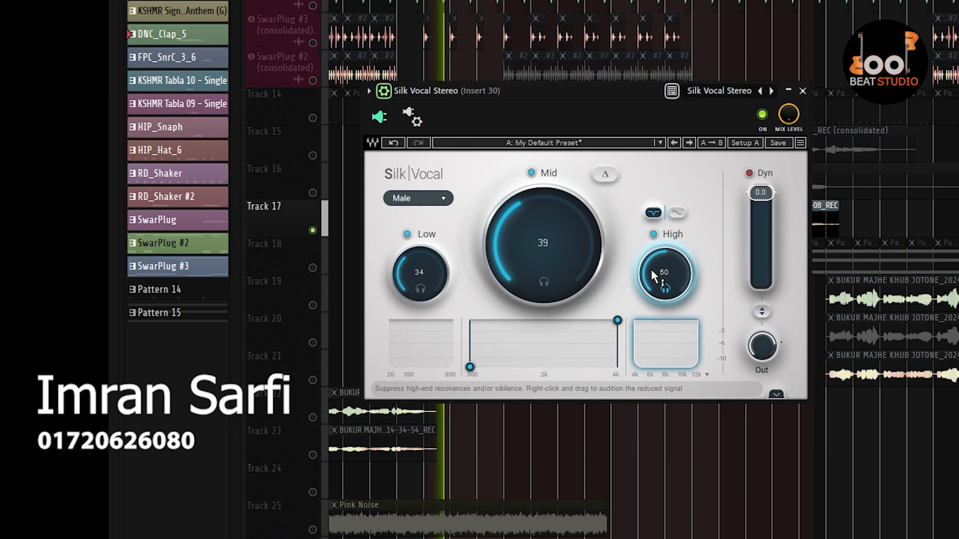
Set the High band's reduction to 42 and the Mid band's to 38 during unsoloed playback.
{"action": "mouse_move", "coordinate": [651, 265]}
{"action": "left_mouse_down"}
{"action": "mouse_move", "coordinate": [651, 281]}
{"action": "mouse_move", "coordinate": [670, 287]}
{"action": "mouse_move", "coordinate": [657, 258]}
{"action": "left_mouse_up"}
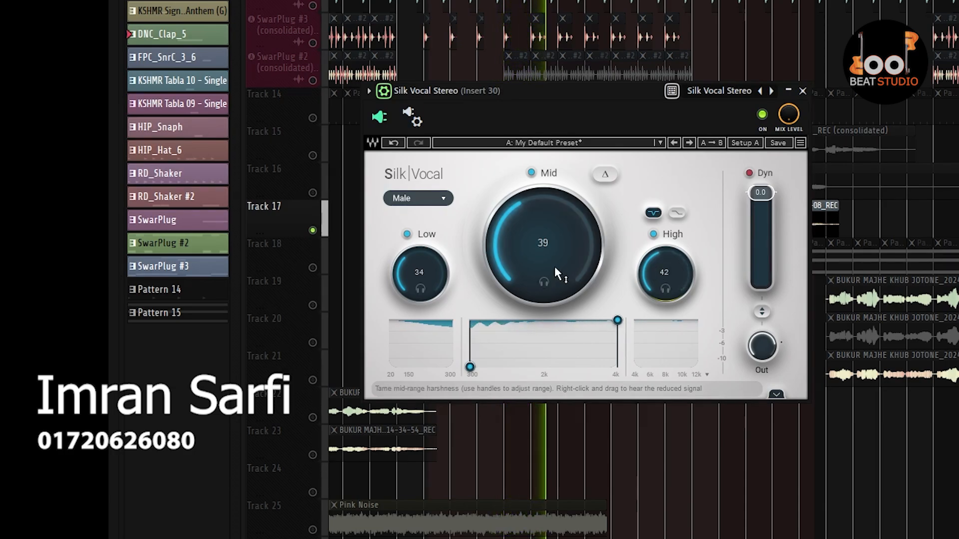
{"action": "left_click_drag", "start_coordinate": [536, 232], "coordinate": [535, 232]}
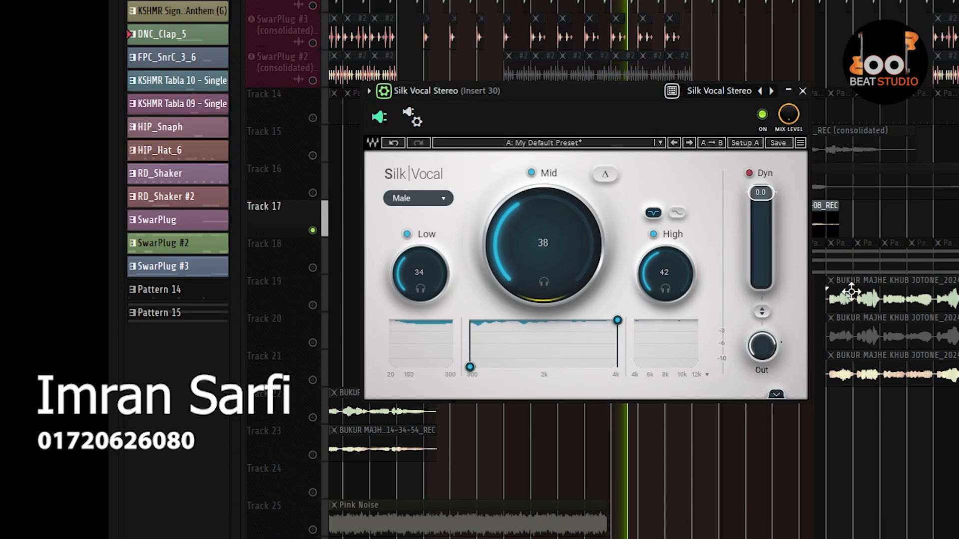
{"action": "key", "text": "space"}
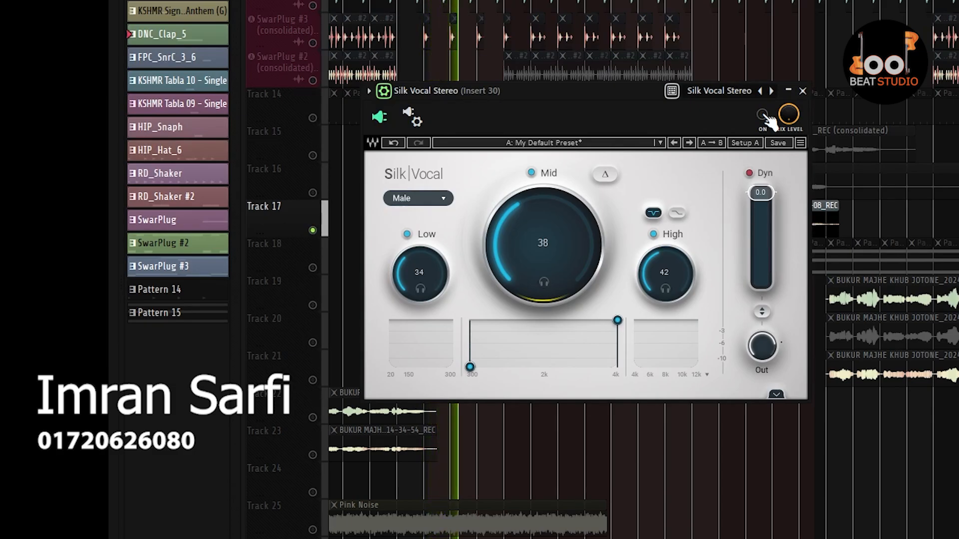
Compare the vocal with the whole plugin bypassed and enabled, using the new High and Mid settings.
{"action": "key", "text": "space"}
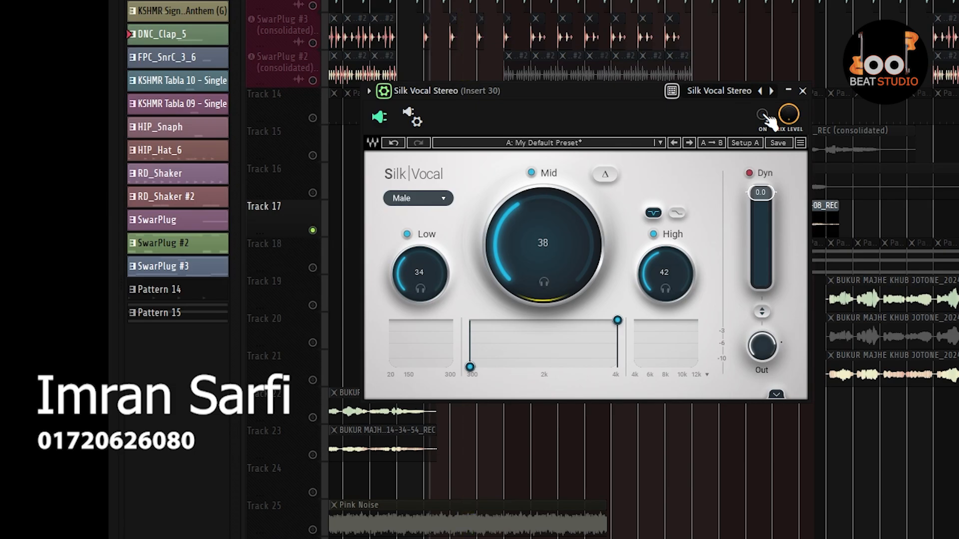
{"action": "key", "text": "space"}
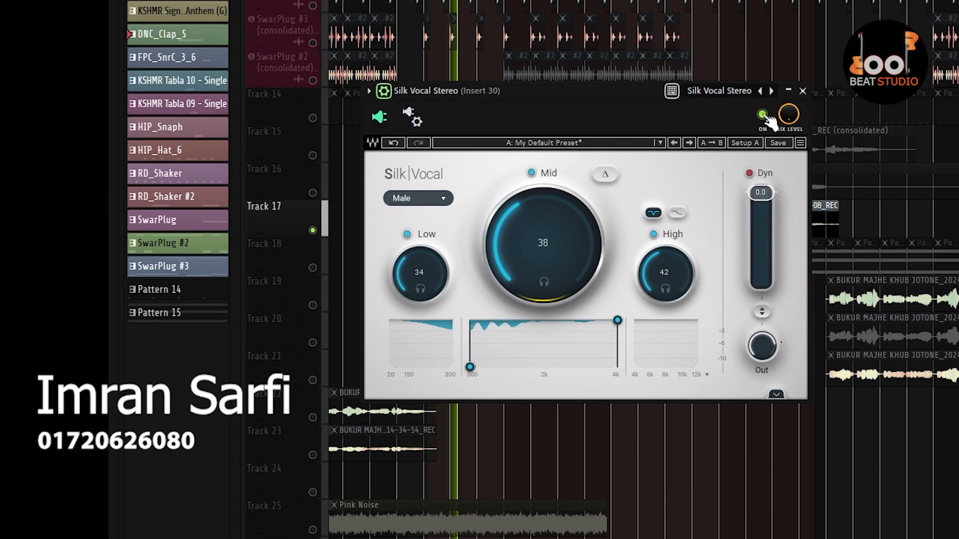
{"action": "key", "text": "space"}
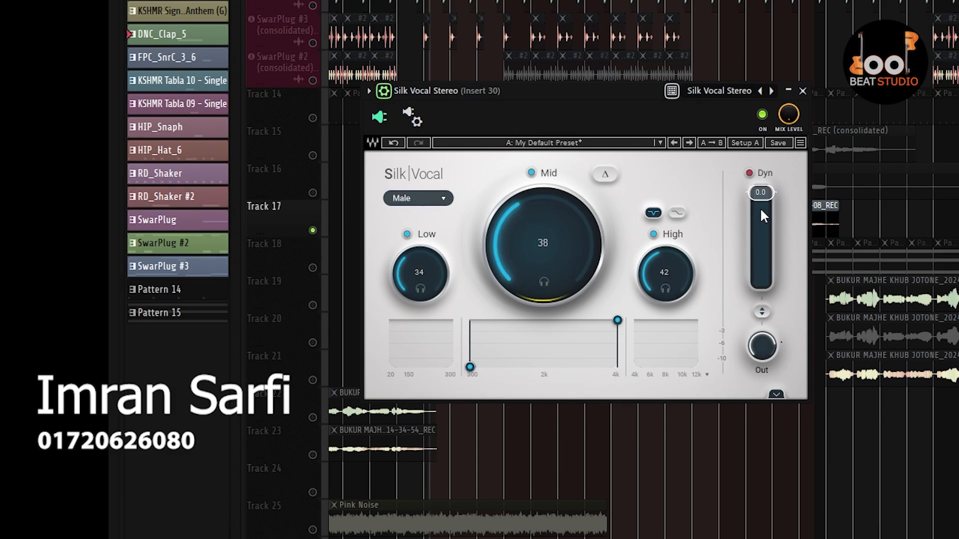
Toggle the dynamics section's bypass, leave it enabled, and set the Dyn compression to -4.9 during playback.
{"action": "left_click", "coordinate": [749, 173]}
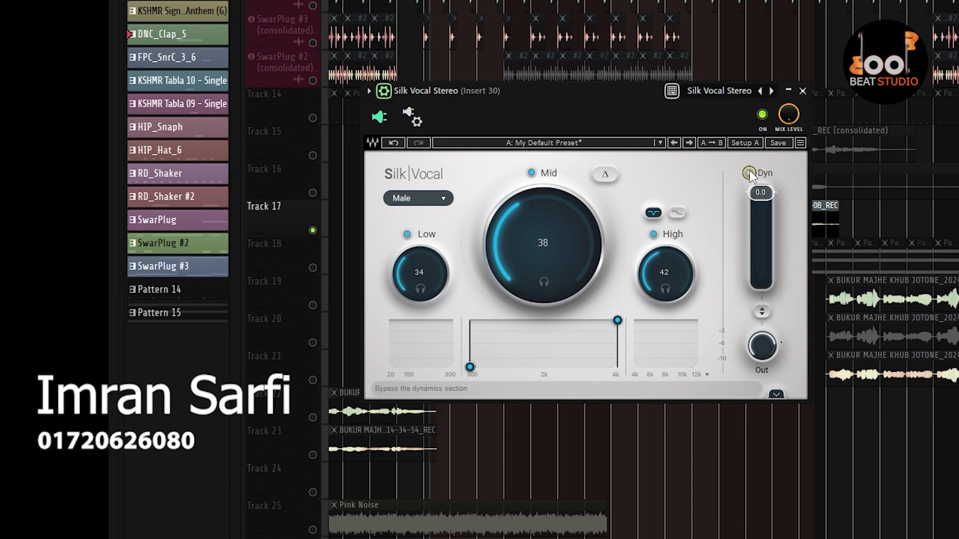
{"action": "left_click", "coordinate": [749, 173]}
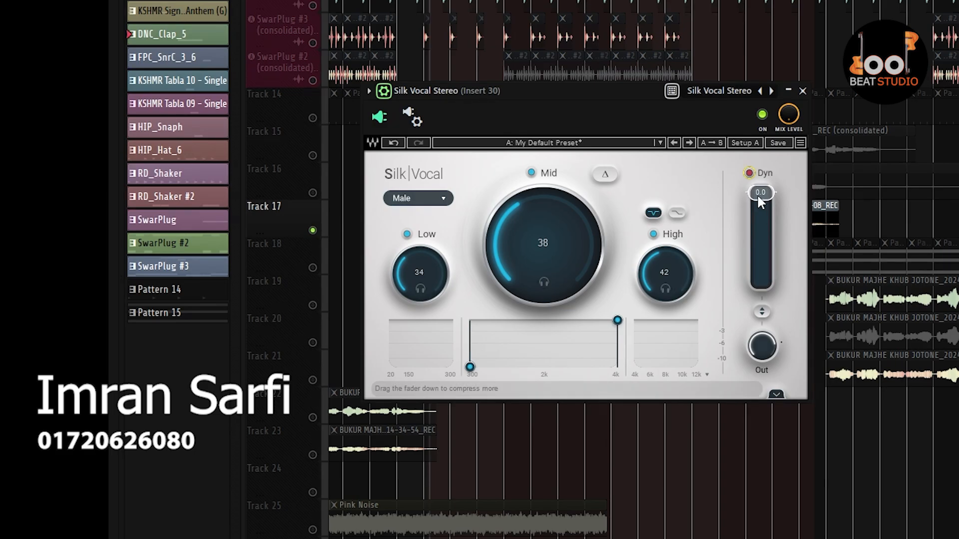
{"action": "key", "text": "space"}
{"action": "left_click_drag", "start_coordinate": [759, 194], "coordinate": [760, 204]}
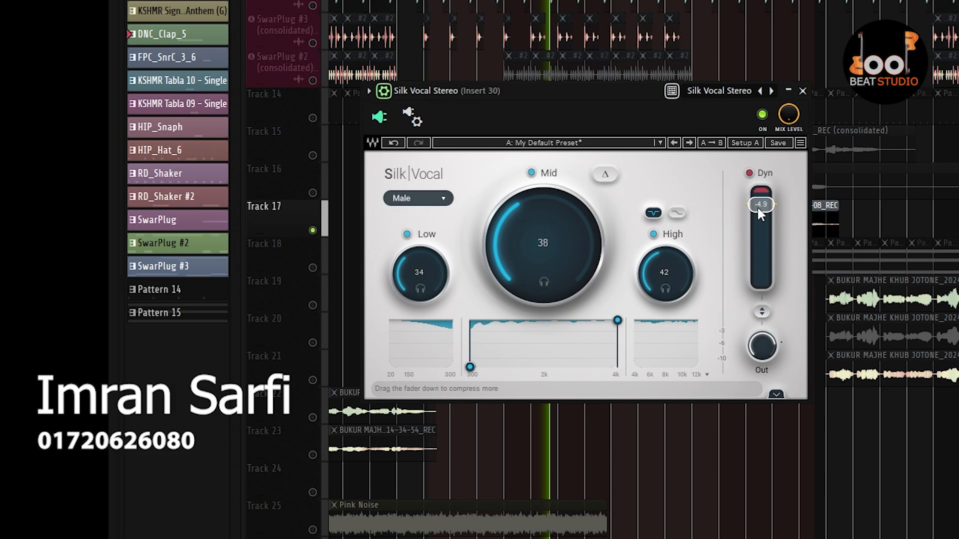
Compare the vocal with the dynamics section bypassed and enabled during playback, leaving it enabled.
{"action": "left_click", "coordinate": [748, 175]}
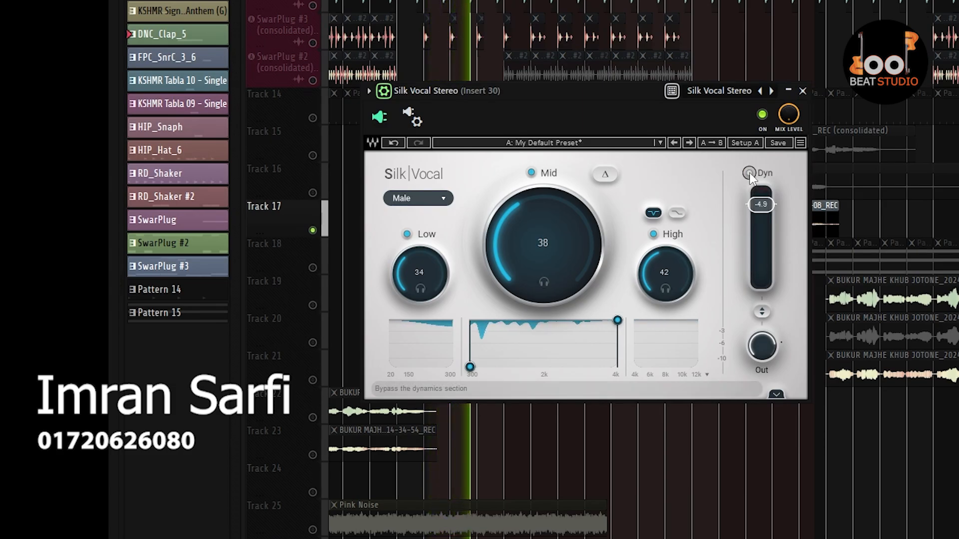
{"action": "left_click", "coordinate": [749, 173]}
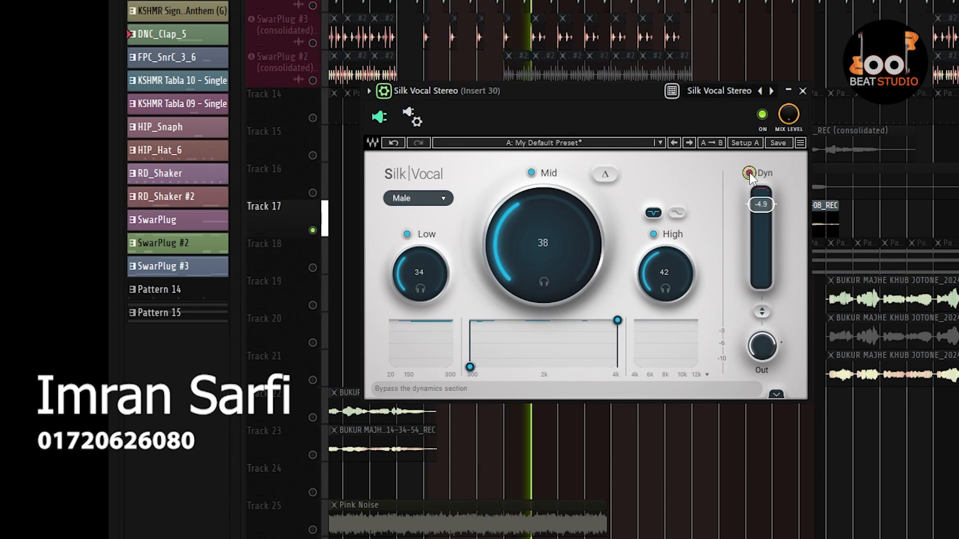
{"action": "left_click", "coordinate": [749, 173]}
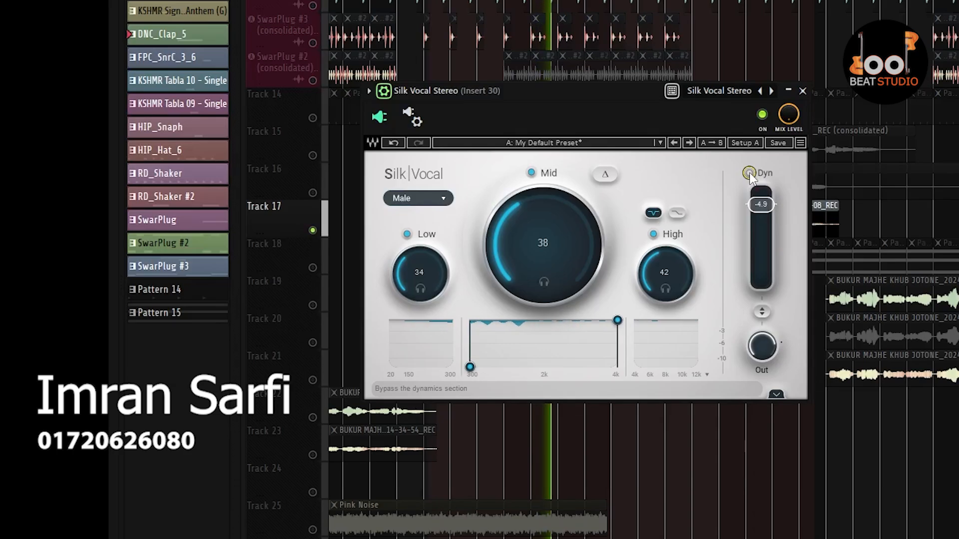
{"action": "left_click", "coordinate": [749, 173]}
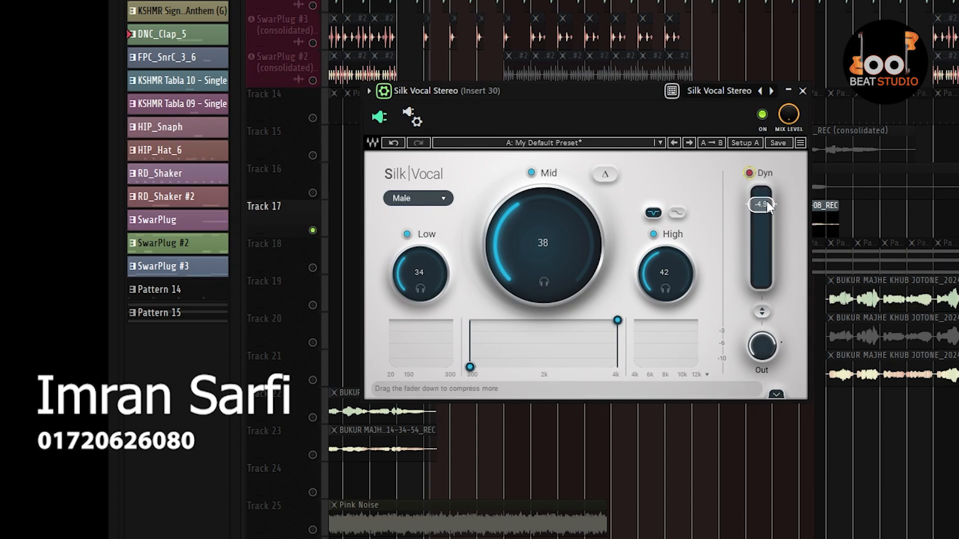
Audition stronger Dyn compression at -11.0 during playback, and settle on -4.6.
{"action": "left_click_drag", "start_coordinate": [765, 208], "coordinate": [761, 219]}
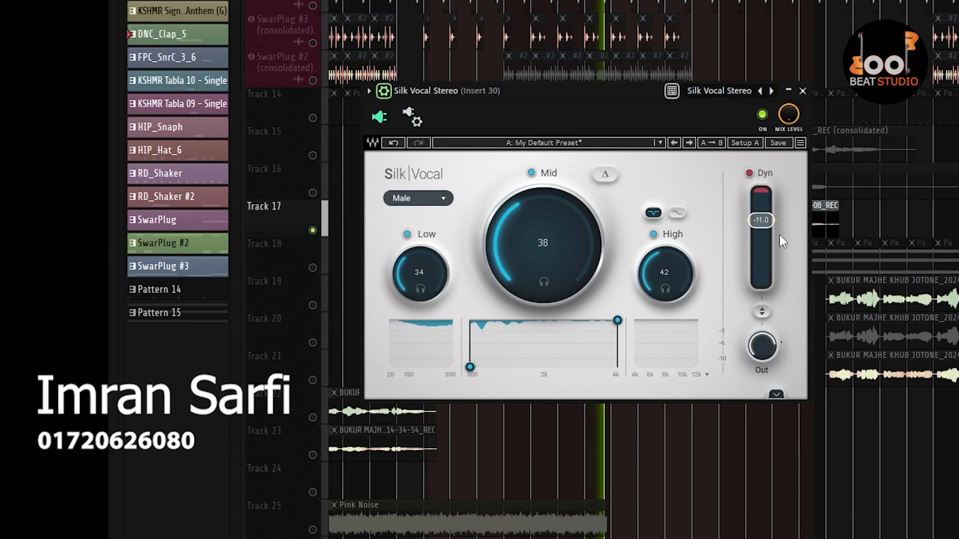
{"action": "key", "text": "space"}
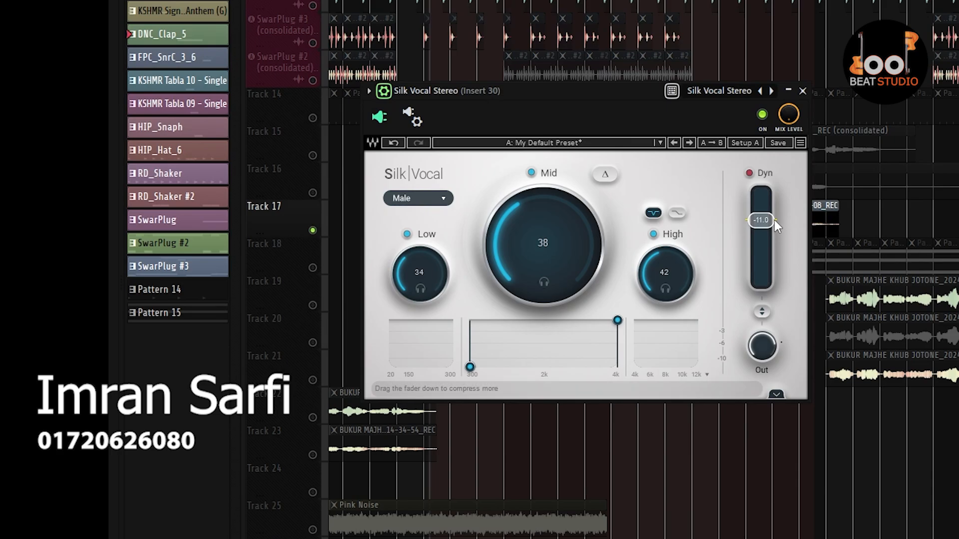
{"action": "key", "text": "space"}
{"action": "left_click_drag", "start_coordinate": [757, 218], "coordinate": [759, 204]}
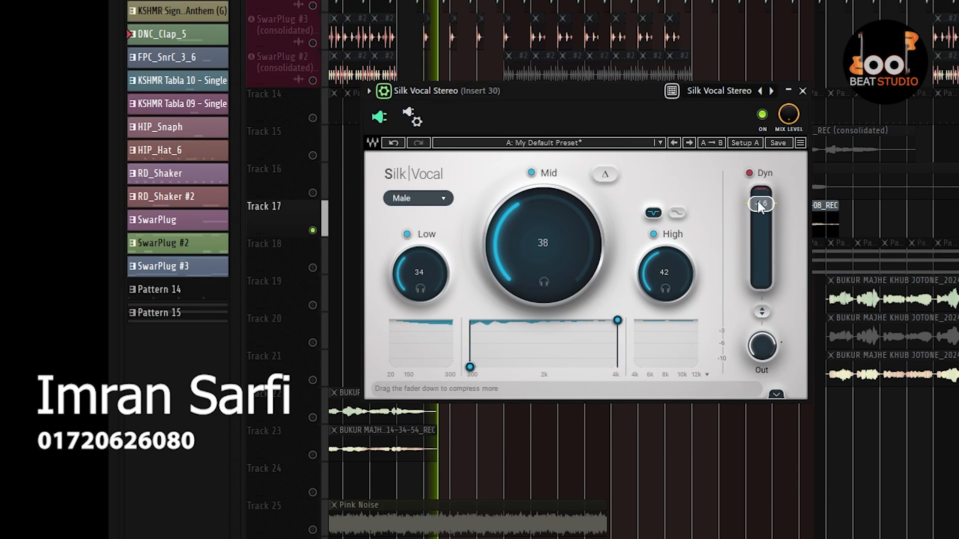
{"action": "key", "text": "space"}
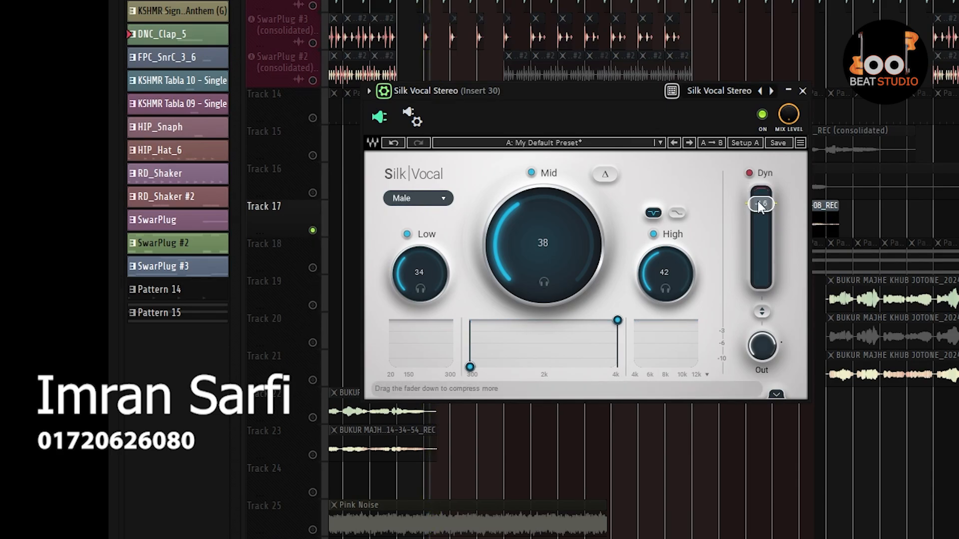
Expand Silk Vocal's additional controls and compare the vocal with the HPF on and off during playback, leaving it on.
{"action": "left_click", "coordinate": [776, 394]}
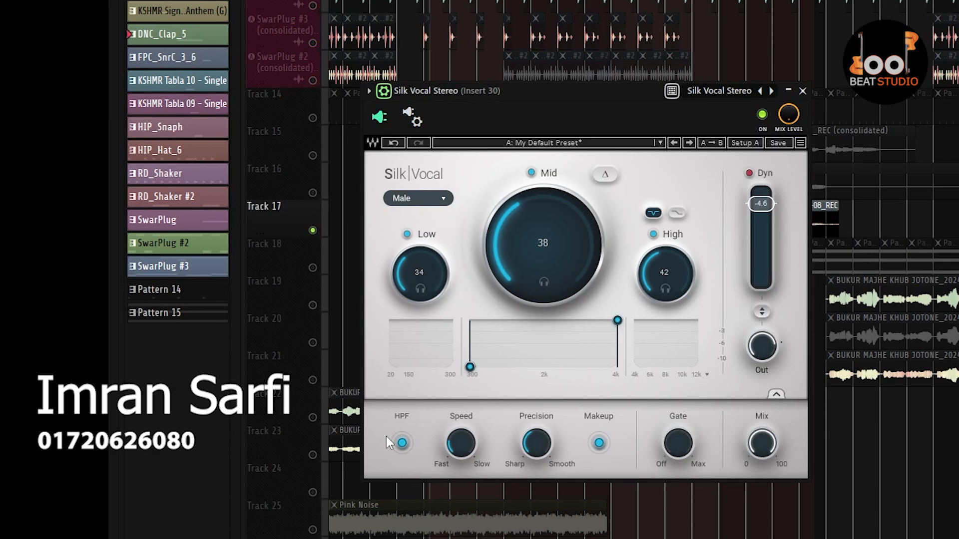
{"action": "key", "text": "space"}
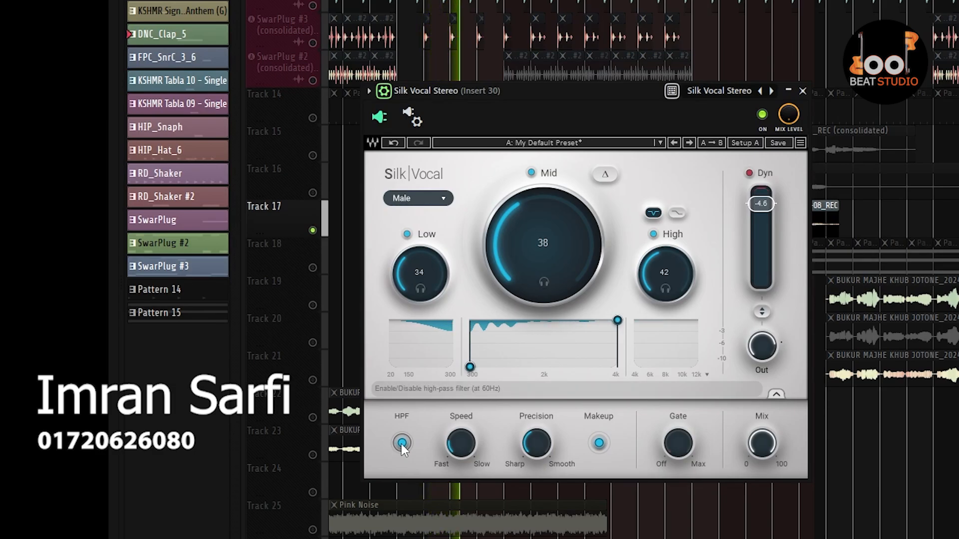
{"action": "left_click", "coordinate": [401, 443]}
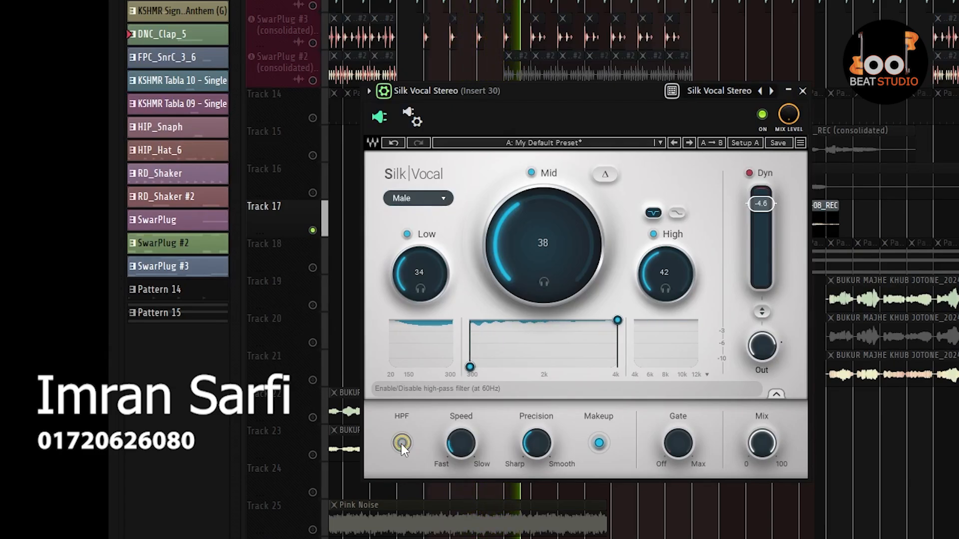
{"action": "left_click", "coordinate": [401, 443]}
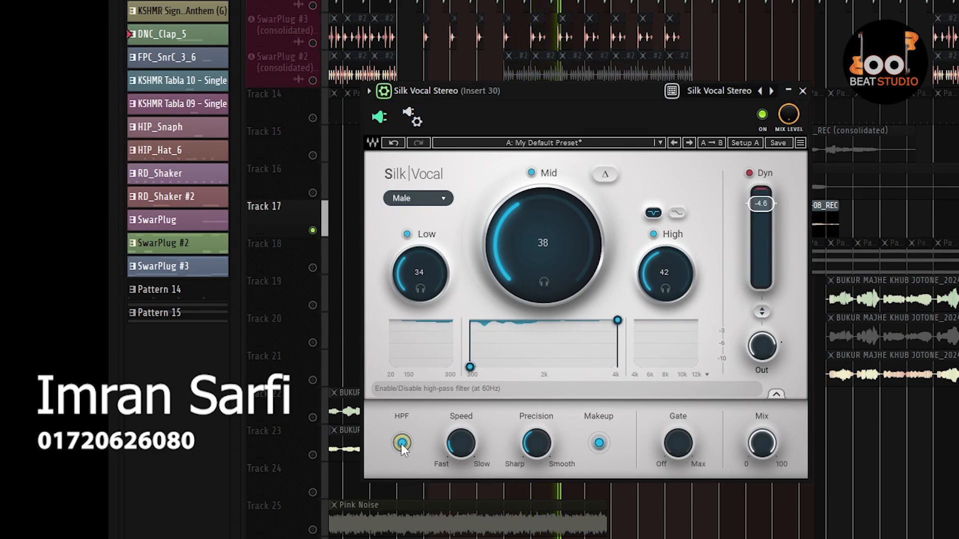
{"action": "left_click", "coordinate": [401, 443]}
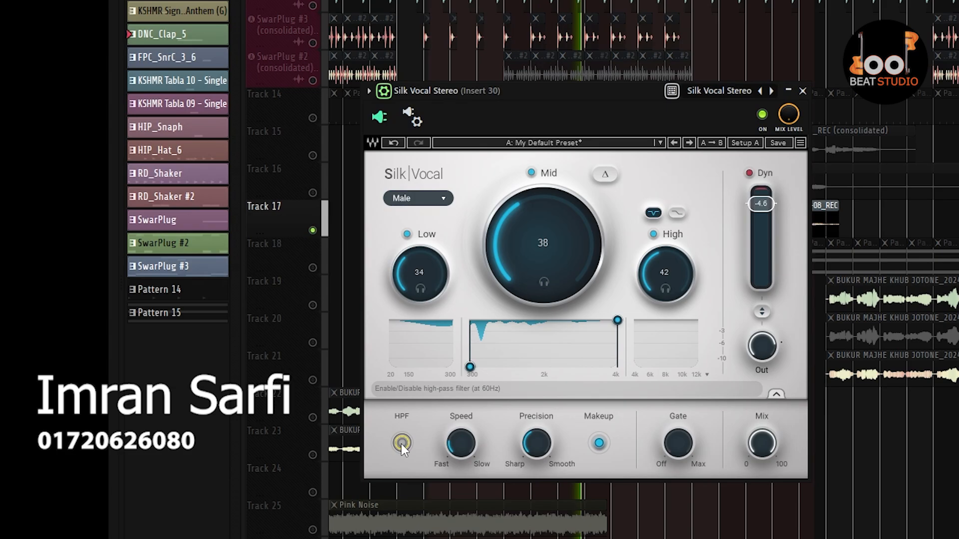
{"action": "left_click", "coordinate": [401, 443]}
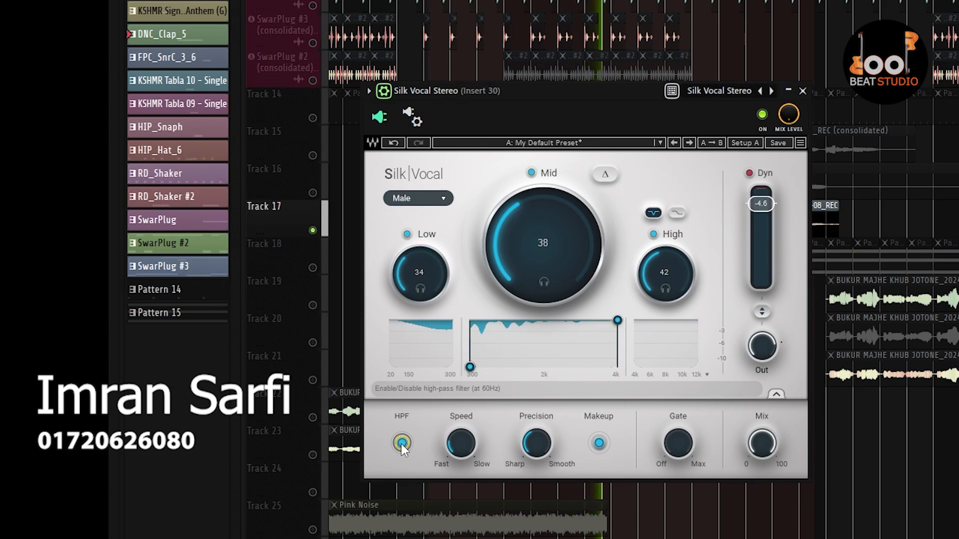
{"action": "key", "text": "space"}
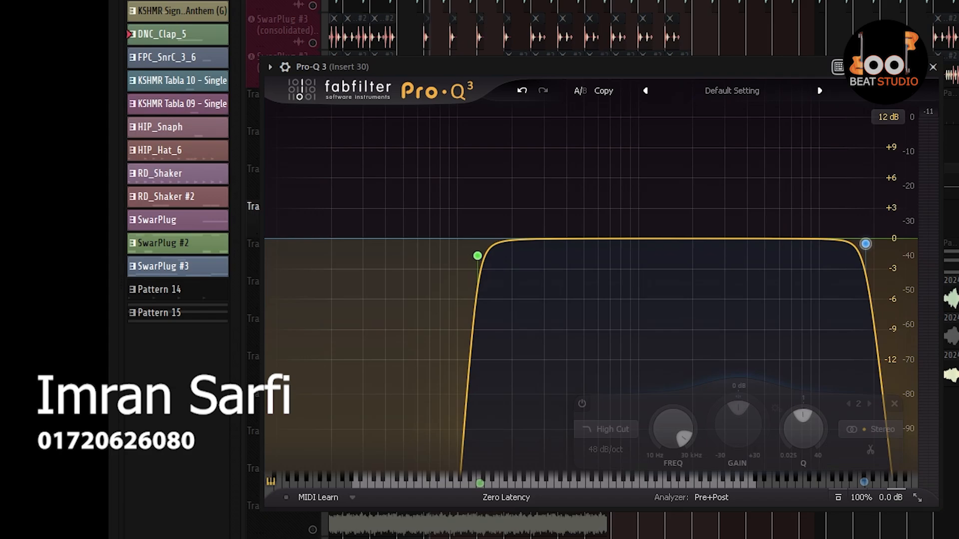
Demonstrate Q widths between 40 and 0.245 on a temporary +7.70 dB bell band near 1215 Hz in Pro-Q 3, and delete the band.
{"action": "left_click_drag", "start_coordinate": [671, 240], "coordinate": [654, 161]}
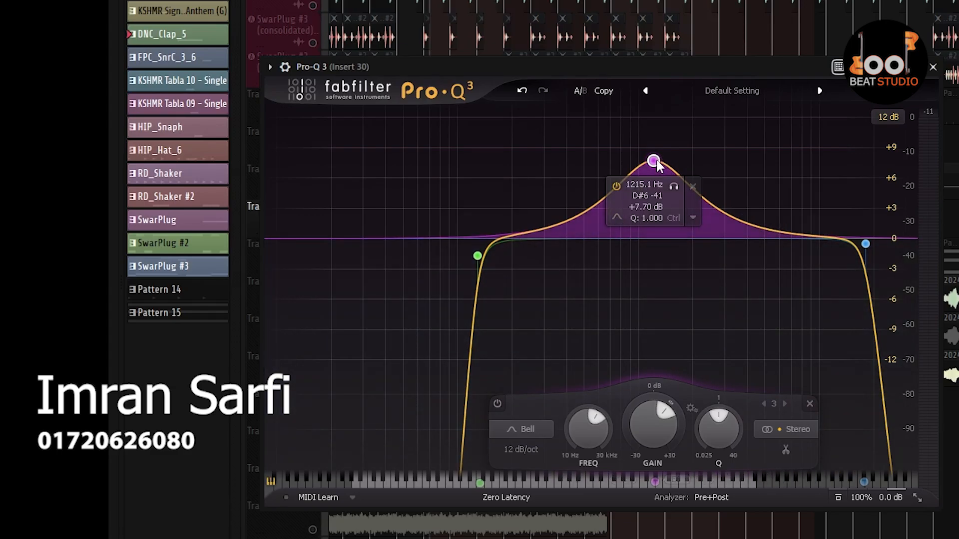
{"action": "scroll", "coordinate": [654, 162], "scroll_direction": "up", "scroll_amount": 10}
{"action": "scroll", "coordinate": [653, 161], "scroll_direction": "up", "scroll_amount": 10}
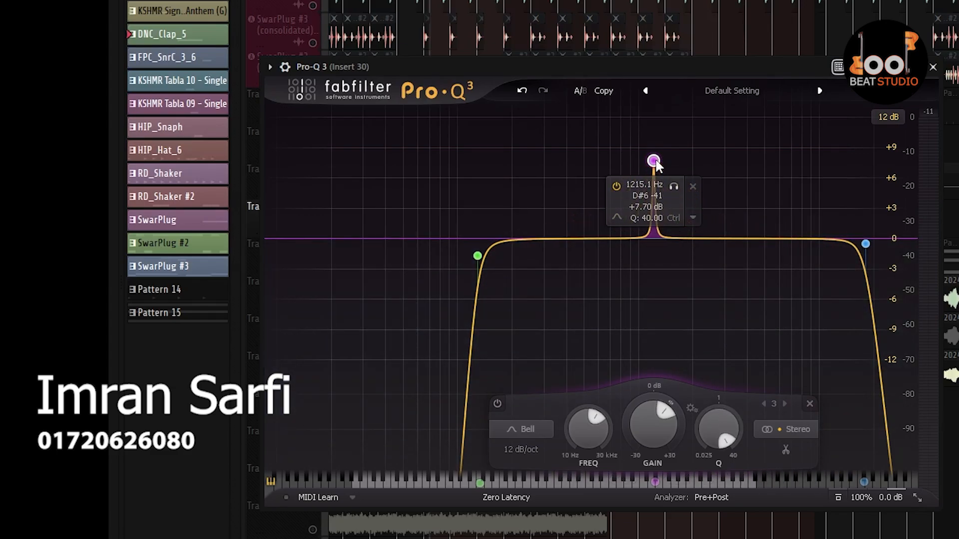
{"action": "scroll", "coordinate": [654, 161], "scroll_direction": "down", "scroll_amount": 10}
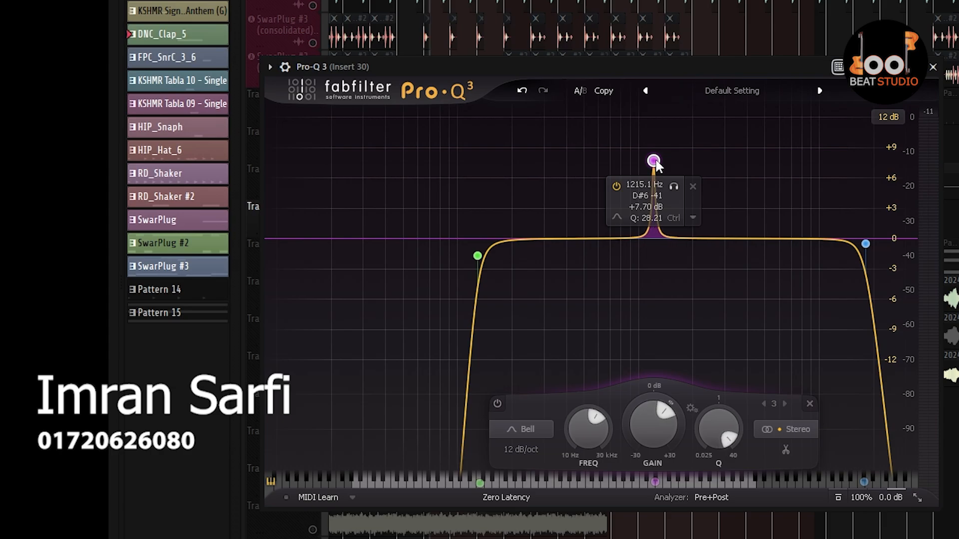
{"action": "scroll", "coordinate": [654, 161], "scroll_direction": "up", "scroll_amount": 10}
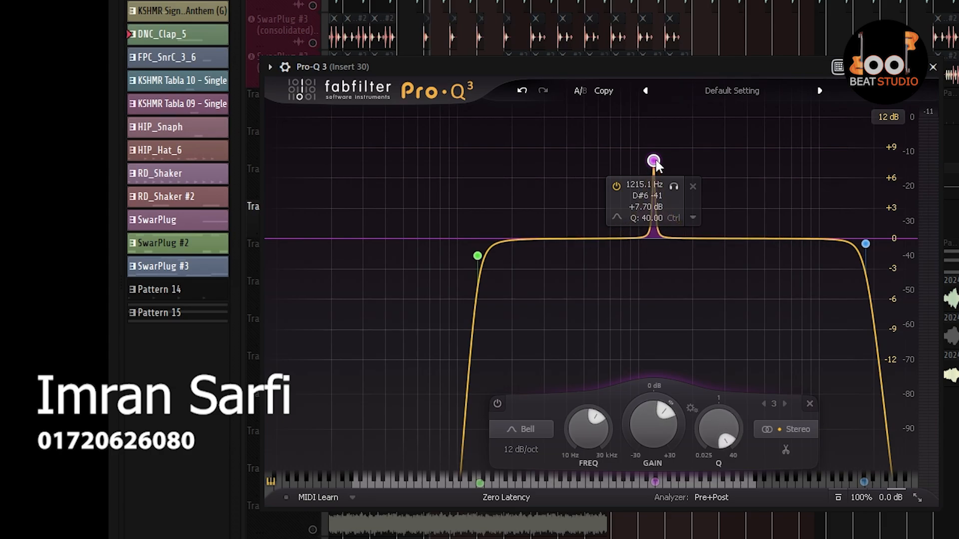
{"action": "scroll", "coordinate": [654, 161], "scroll_direction": "down", "scroll_amount": 15}
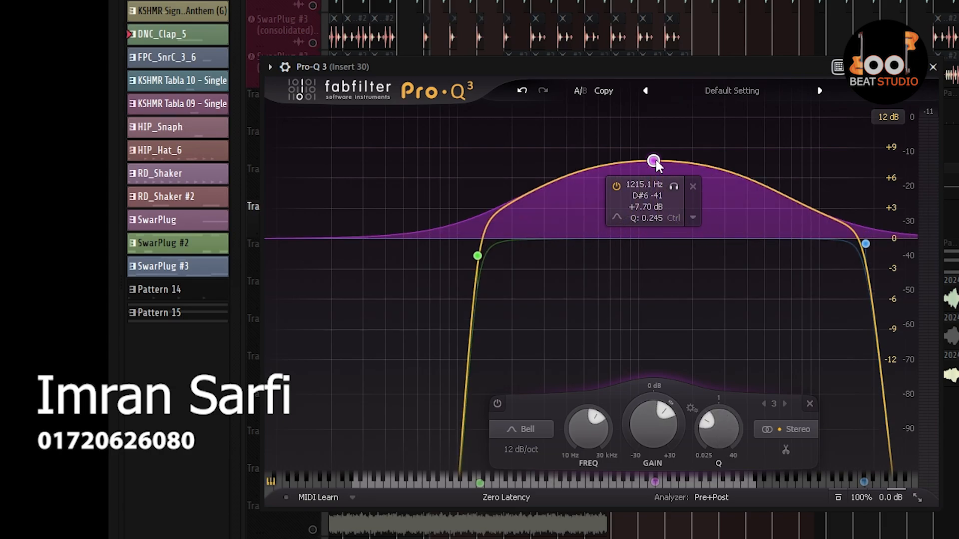
{"action": "right_click", "coordinate": [654, 158]}
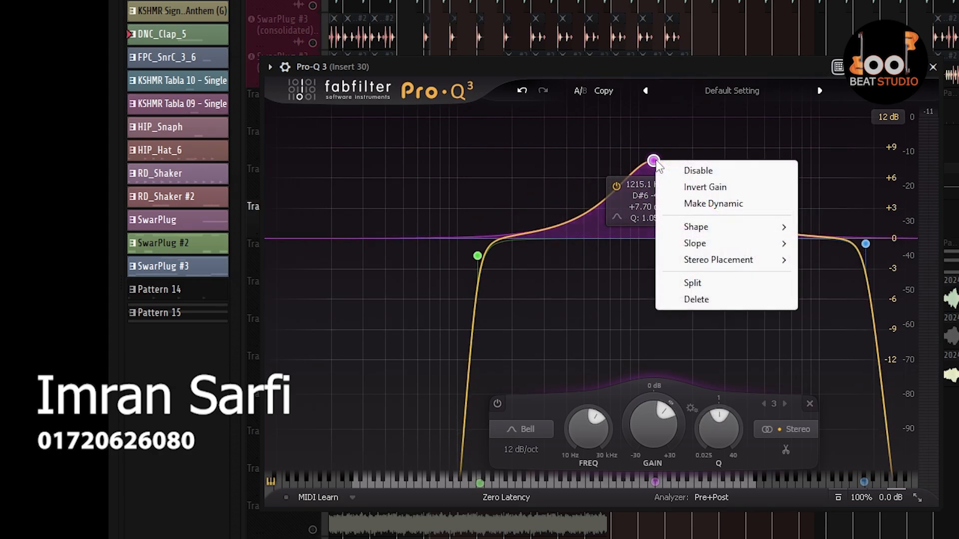
{"action": "left_click", "coordinate": [694, 297]}
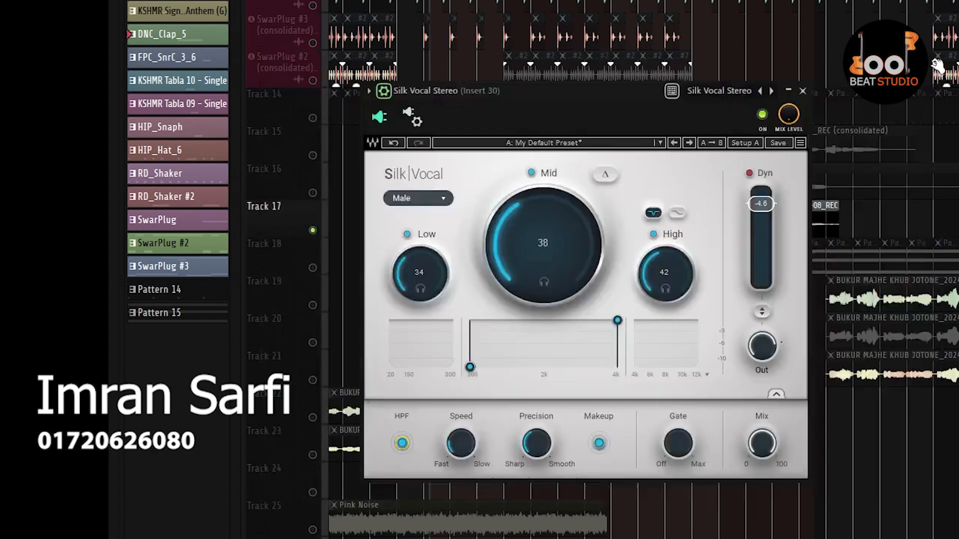
Compare the vocal with Silk Vocal's smart makeup gain off and on during playback, leaving it on.
{"action": "left_click", "coordinate": [933, 66]}
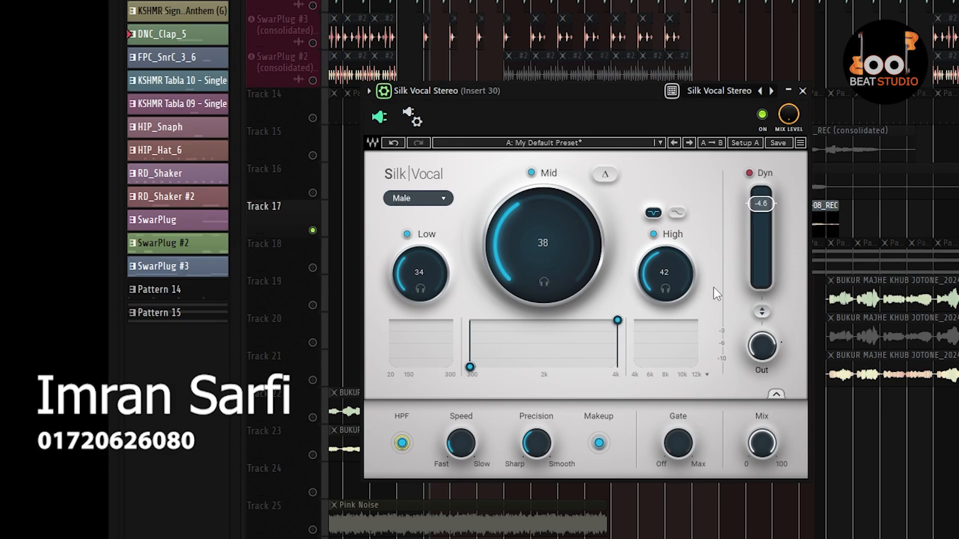
{"action": "left_click", "coordinate": [600, 443]}
{"action": "key", "text": "space"}
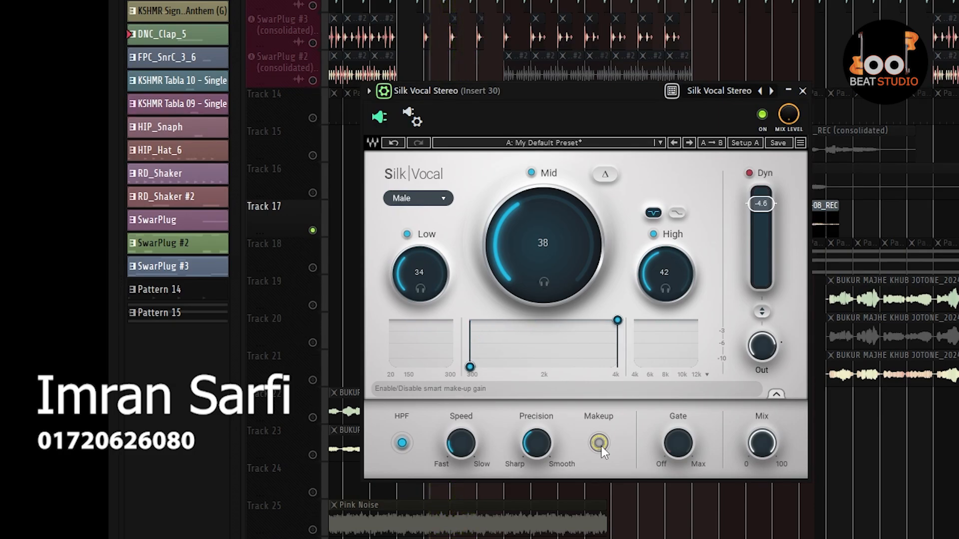
{"action": "left_click", "coordinate": [599, 443]}
Examine Fruity Limiter's noise gate and compressor controls in COMP mode for reference, and close its window.
{"action": "mouse_move", "coordinate": [671, 446]}
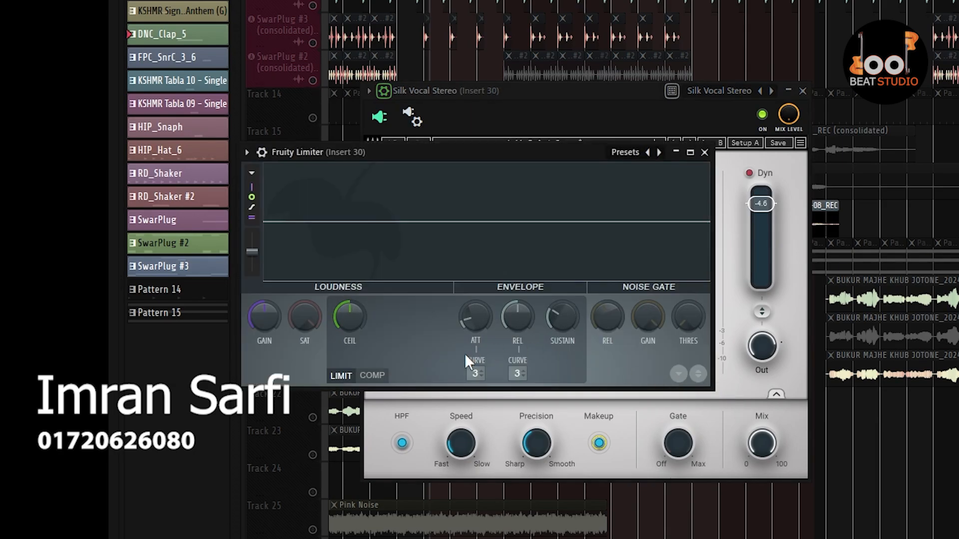
{"action": "left_click", "coordinate": [370, 378]}
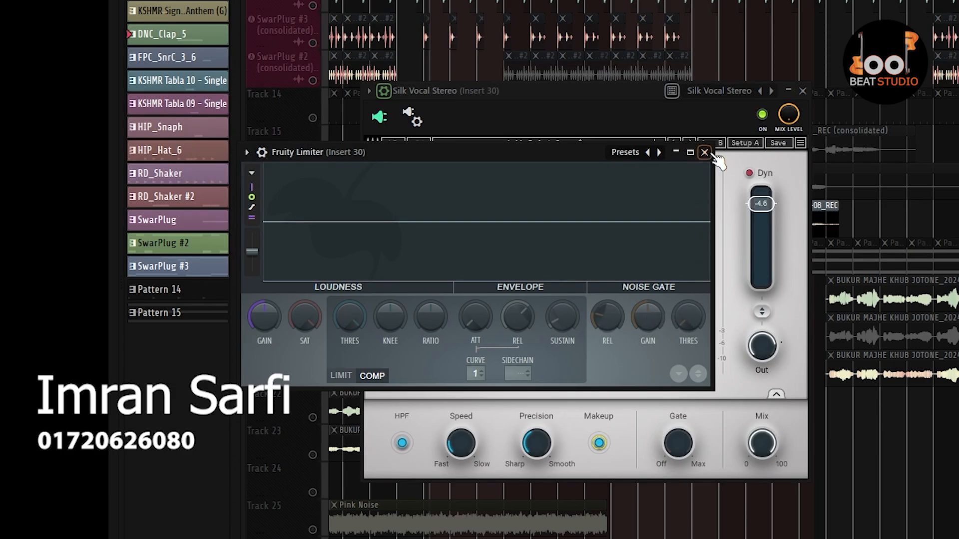
{"action": "left_click", "coordinate": [705, 152]}
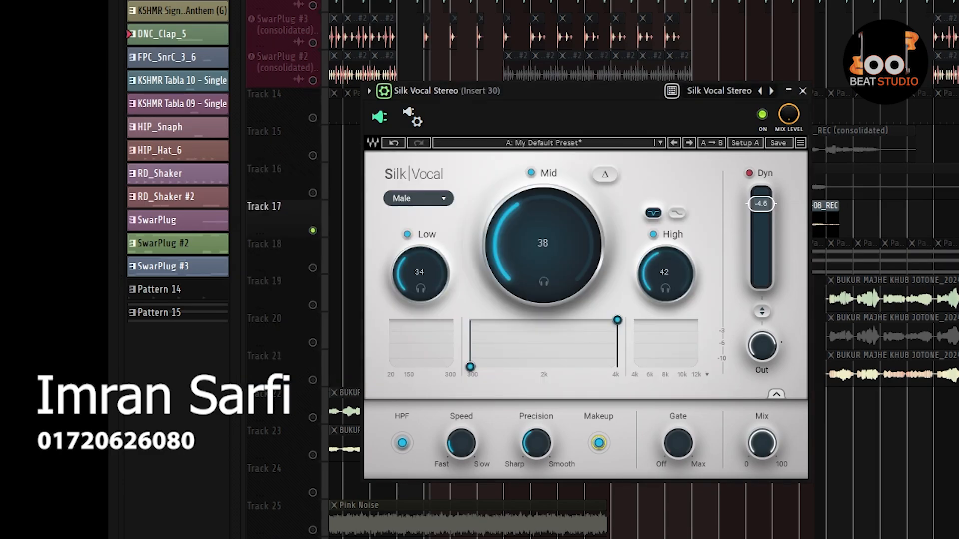
Close the Silk Vocal window and examine the Track 17 vocal waveform up close in the playlist.
{"action": "key", "text": "Escape"}
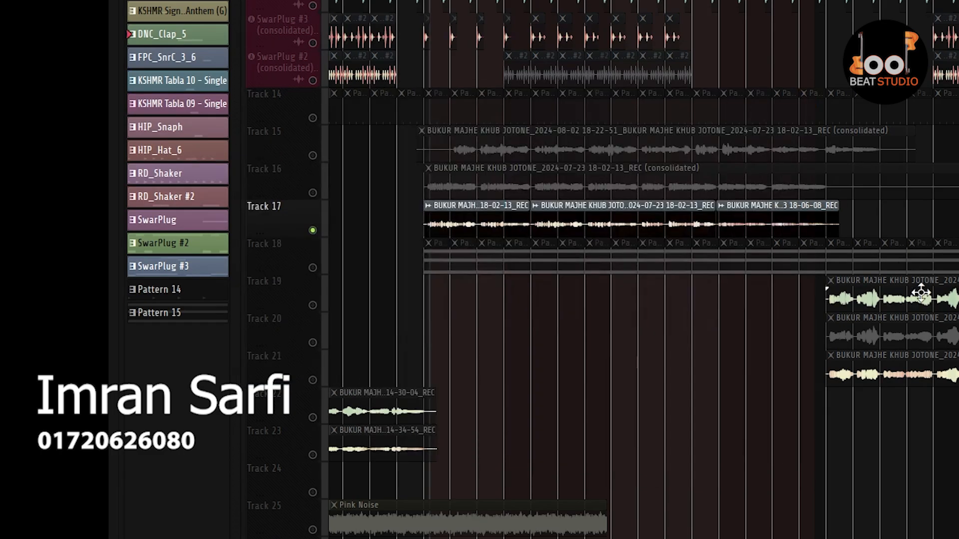
{"action": "scroll", "coordinate": [433, 294], "scroll_direction": "up", "scroll_amount": 3}
{"action": "scroll", "coordinate": [434, 294], "scroll_direction": "up", "scroll_amount": 3}
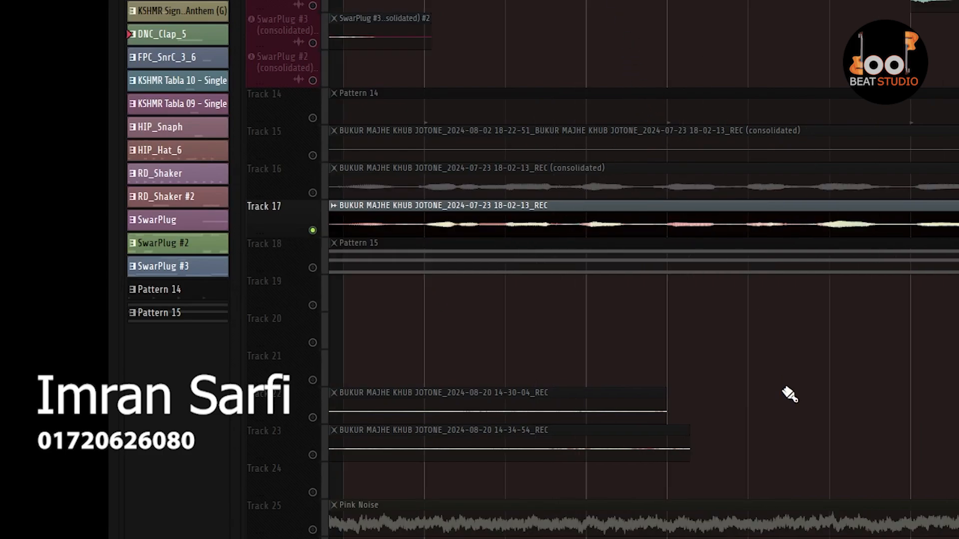
{"action": "scroll", "coordinate": [629, 332], "scroll_direction": "up", "scroll_amount": 2}
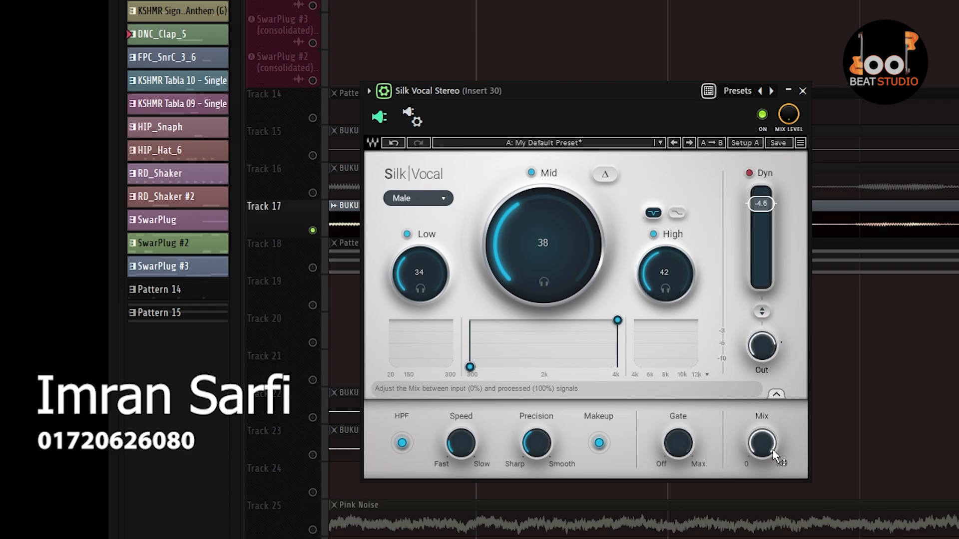
Hide the wrapper's detailed settings above the Silk Vocal interface.
{"action": "mouse_move", "coordinate": [773, 452]}
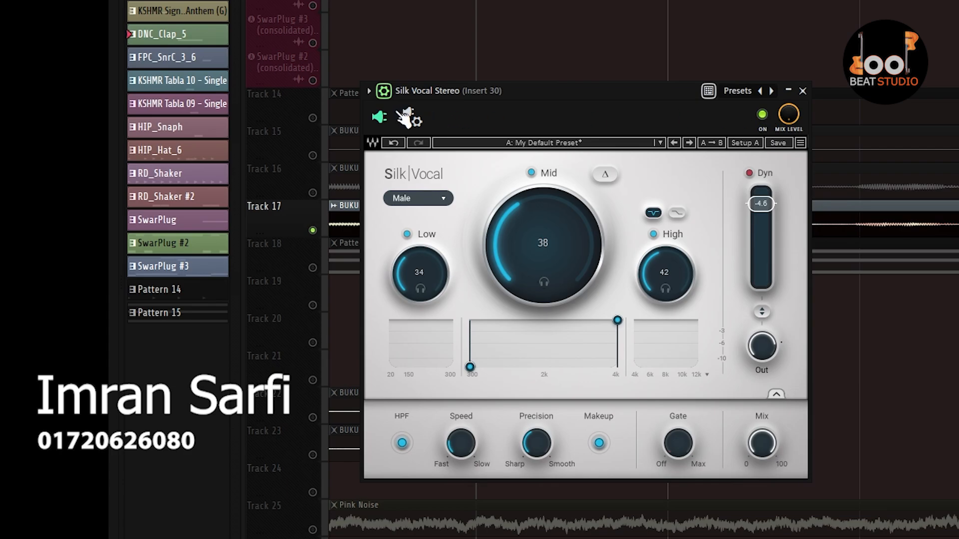
{"action": "left_click", "coordinate": [384, 91]}
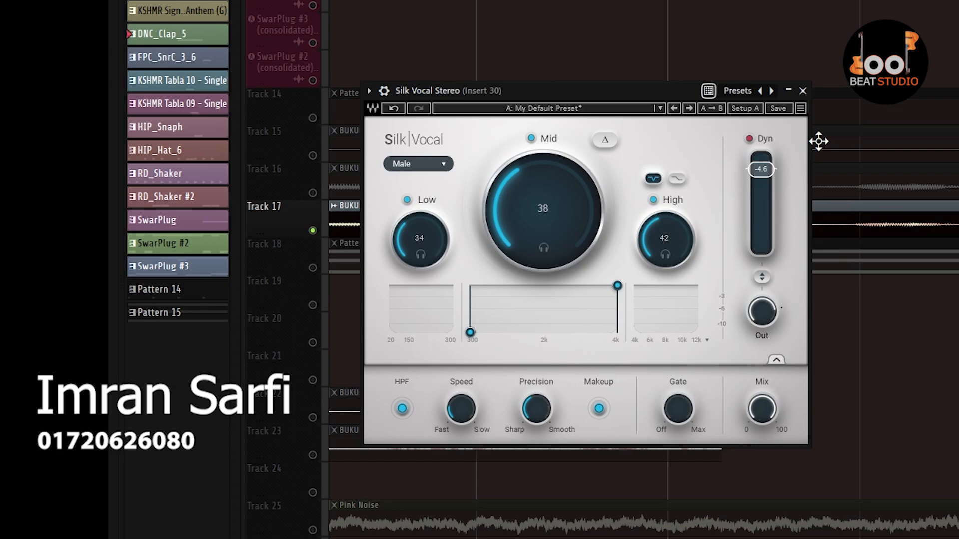